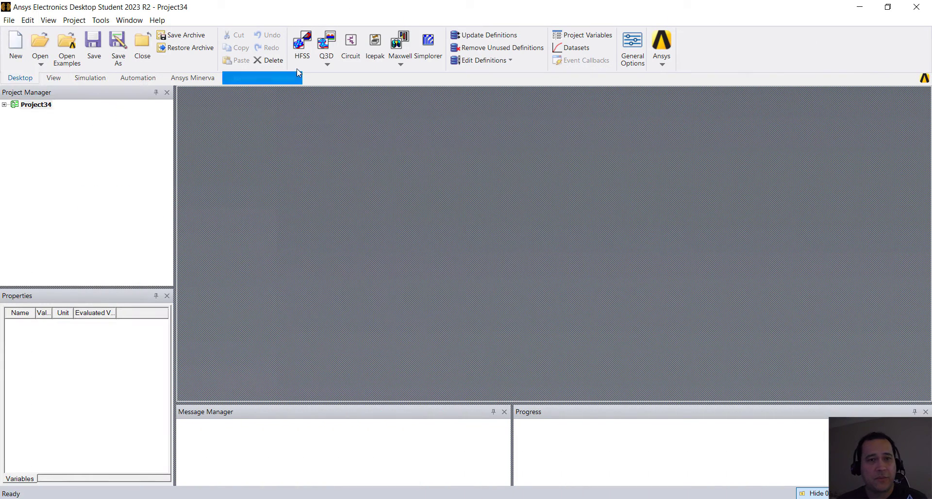
- Insert an HFSS design and enable the Auto-Open Region with the Radiation option in its terminal network solution type
click(299, 45)
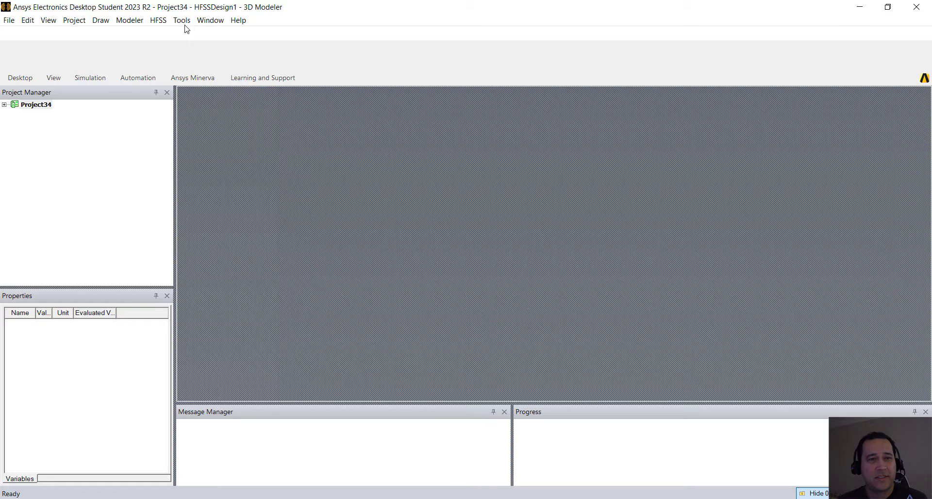
click(172, 20)
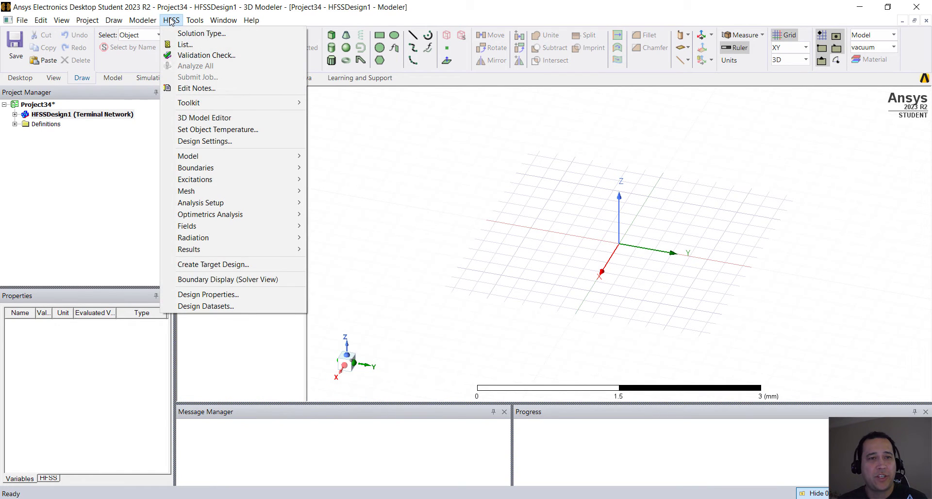
click(189, 33)
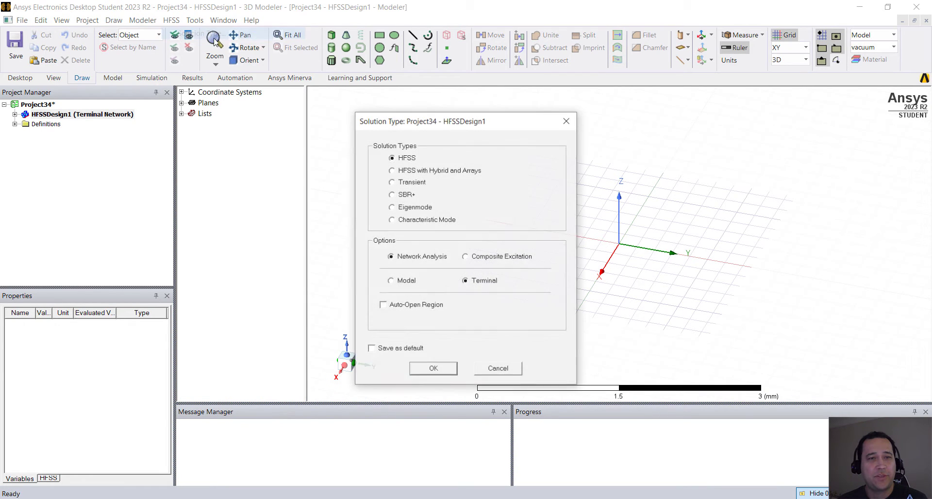
click(406, 305)
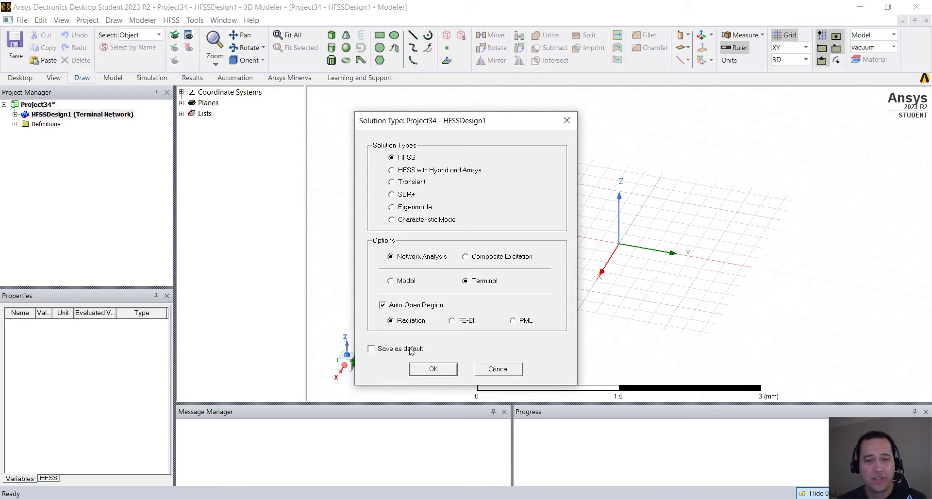
click(430, 370)
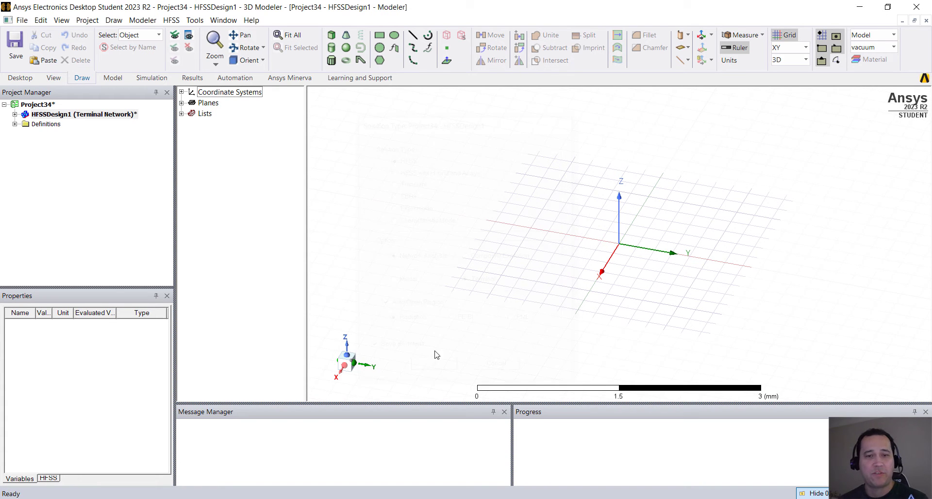
- Draw a vertical cylinder centered on the origin, with a radius of about 0.72 mm and a height of about 1.2 mm
click(332, 47)
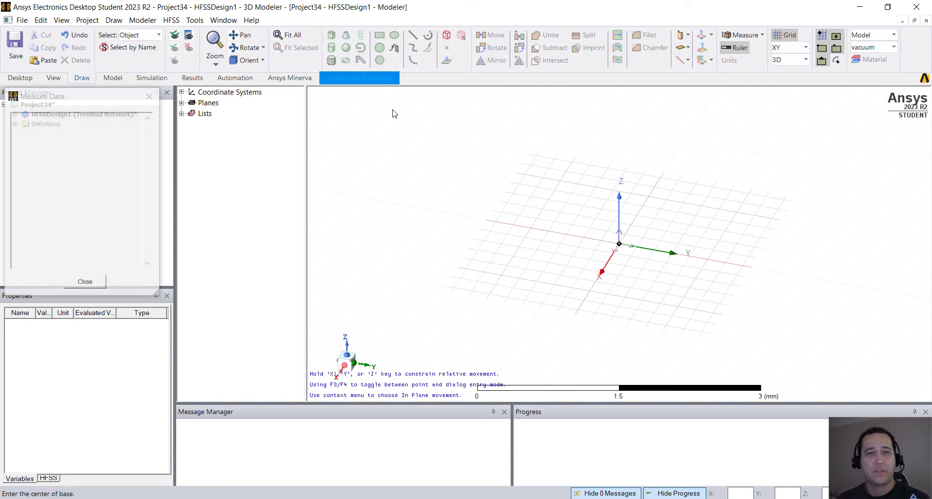
click(619, 243)
click(657, 266)
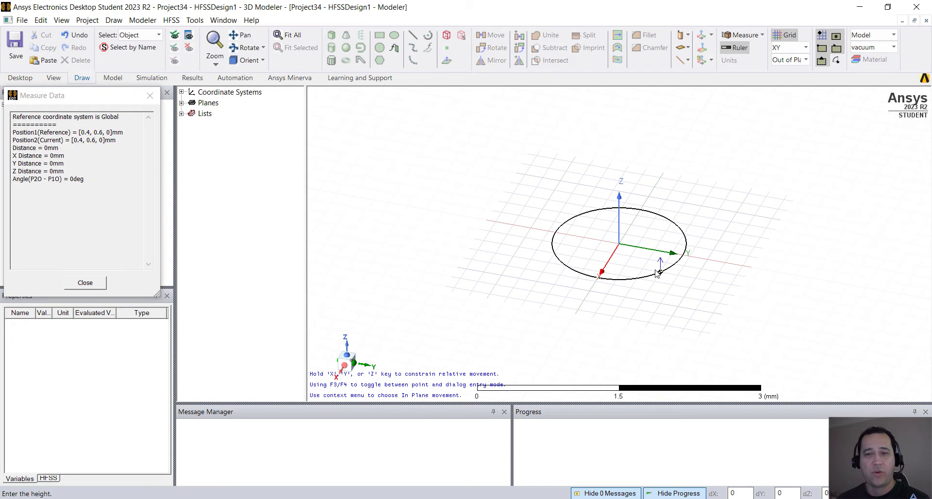
click(596, 178)
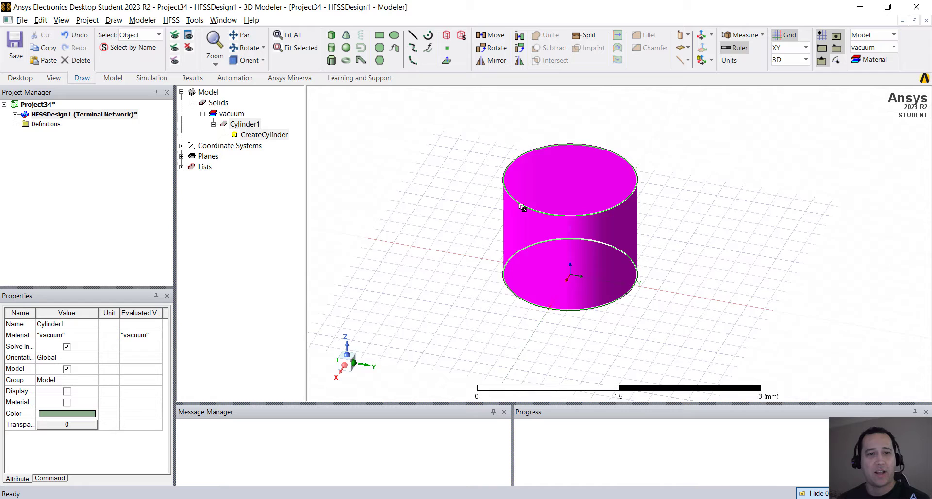
- Set the cylinder's center position to 0mm, 0mm, 1cm and its radius to 1 cm
click(260, 136)
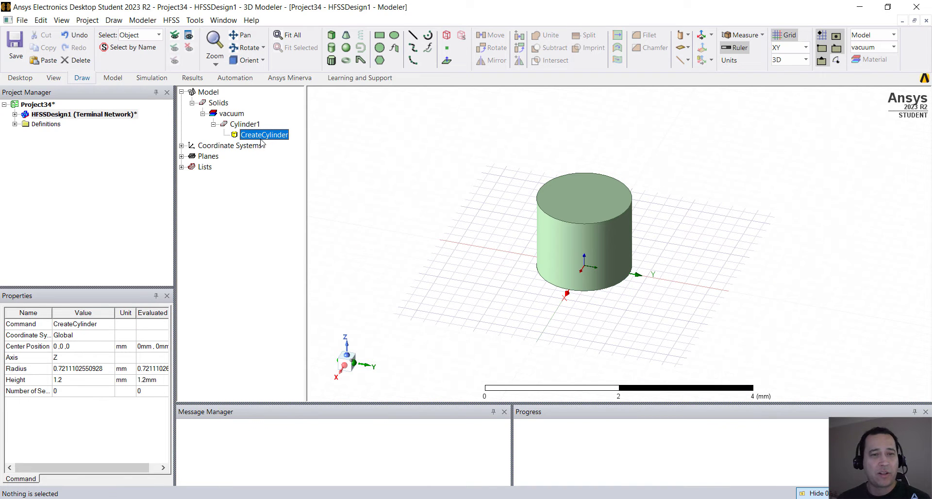
click(101, 348)
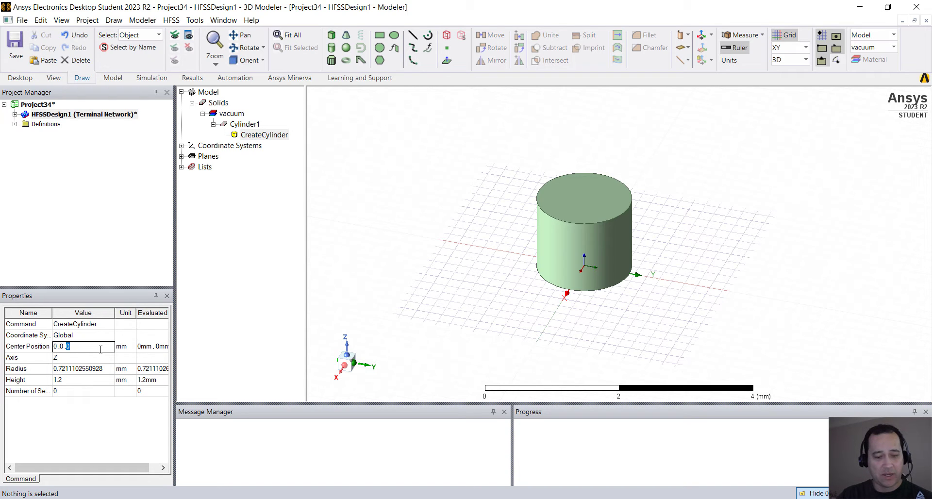
key(Return)
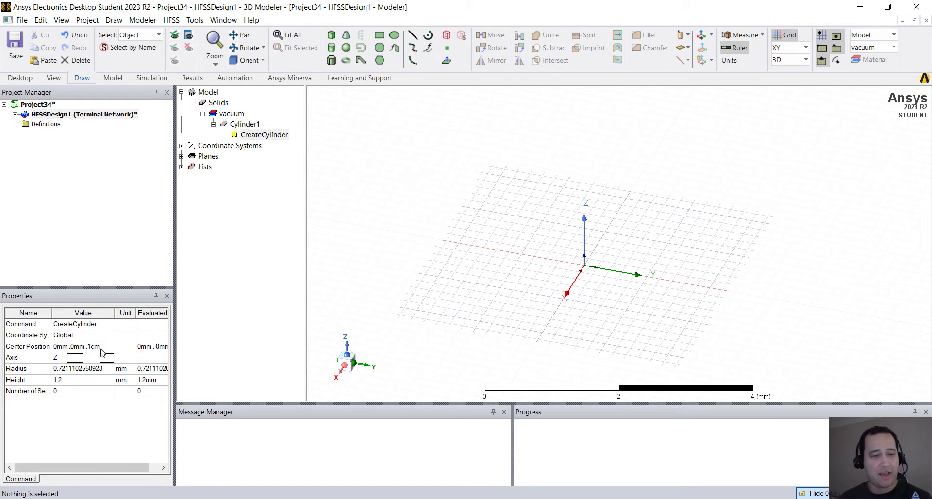
click(94, 370)
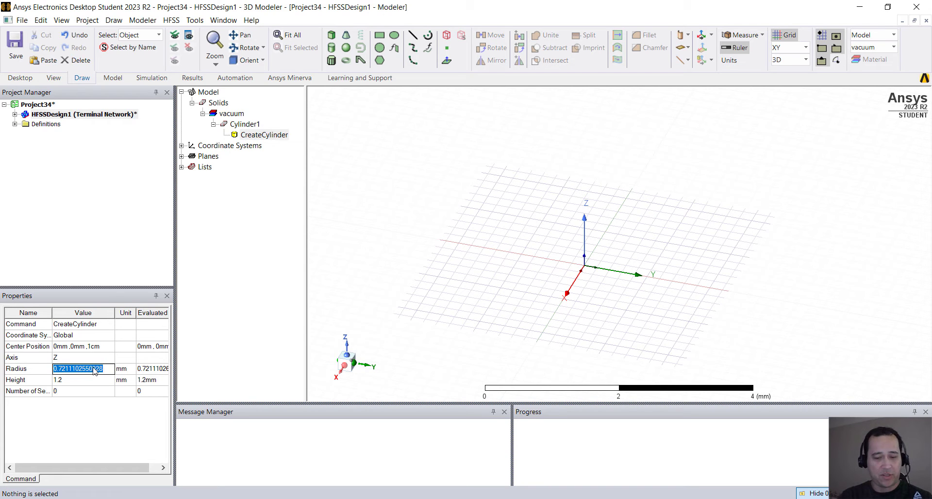
text(1cm)
key(Return)
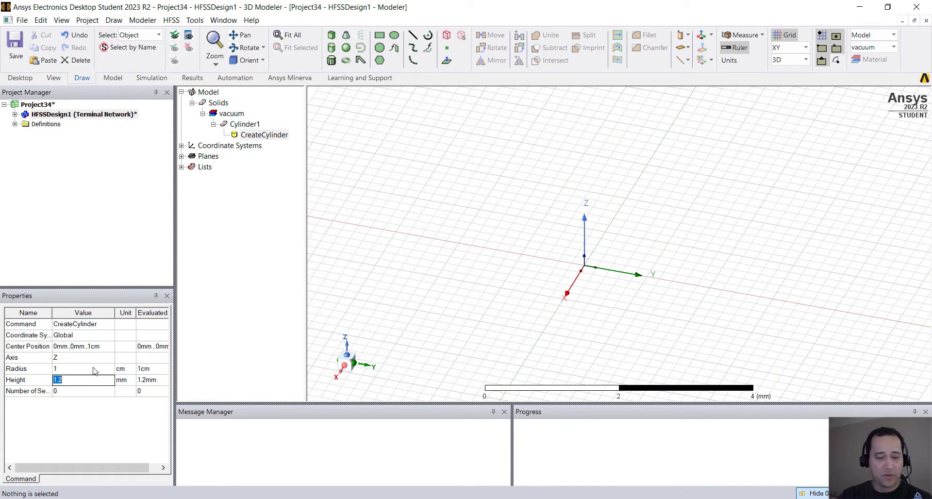
- Define the cylinder's height with a new length variable H valued at 20 cm, and fit the whole model in view
text(H)
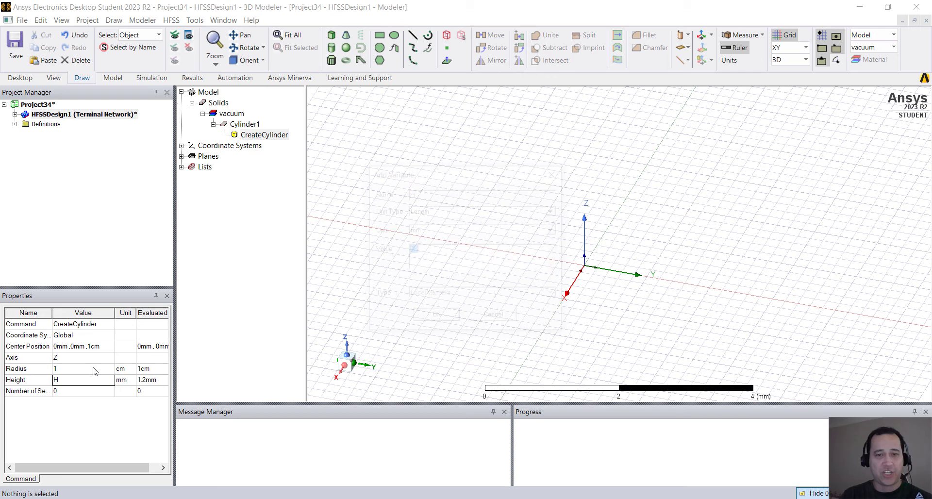
key(Return)
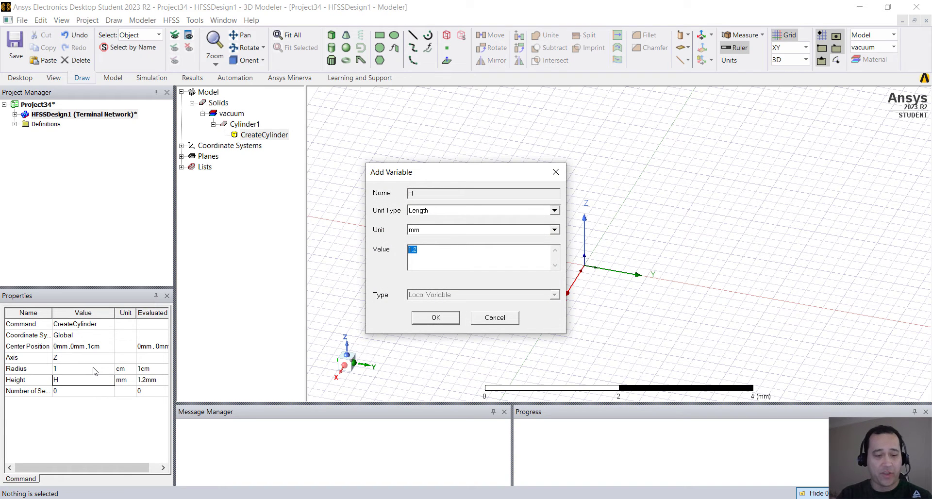
key(Return)
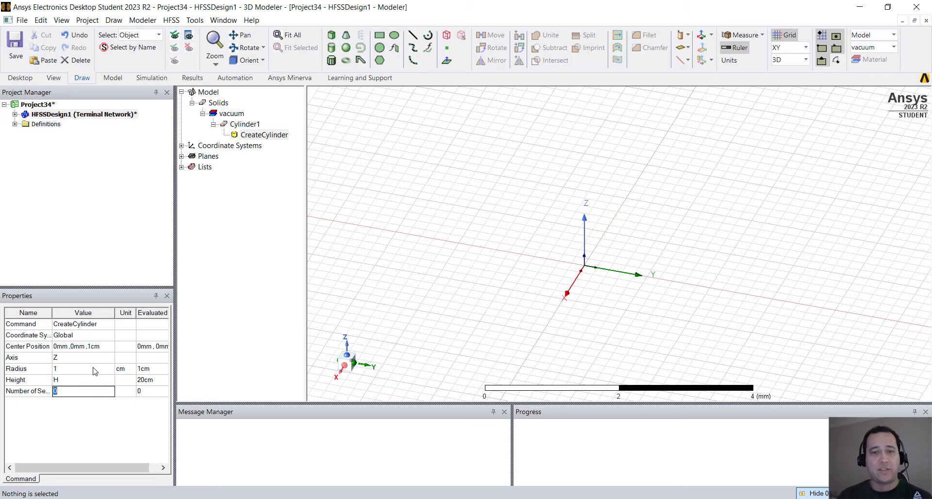
click(295, 35)
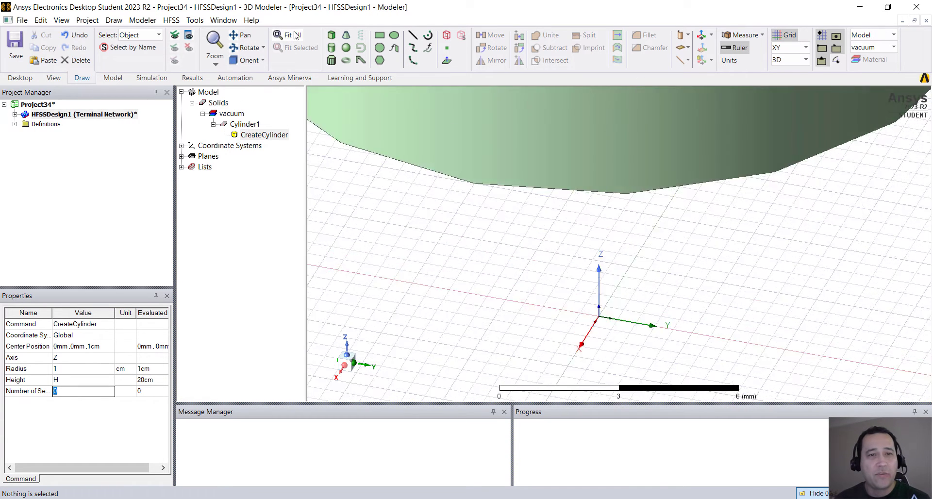
alt+shift+drag(581, 207, 565, 219)
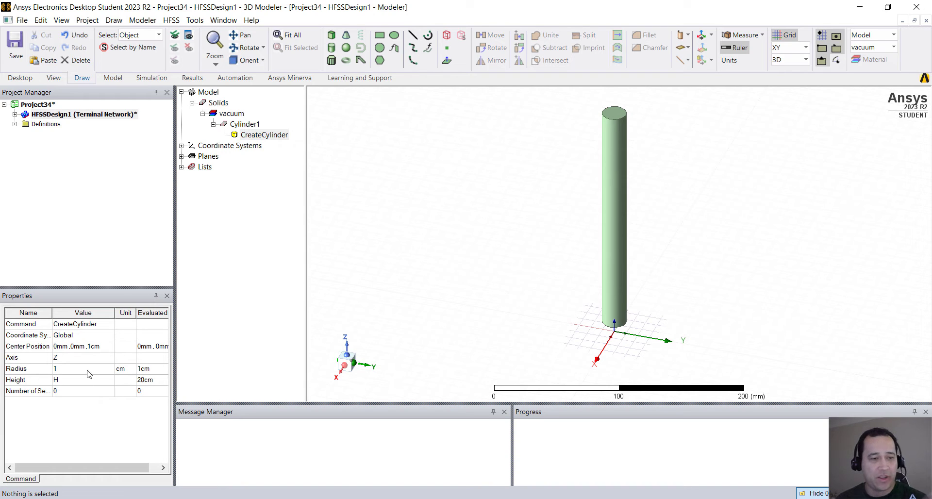
- Set the cylinder's radius to 0.5 cm
click(89, 373)
text(0.5)
key(Tab)
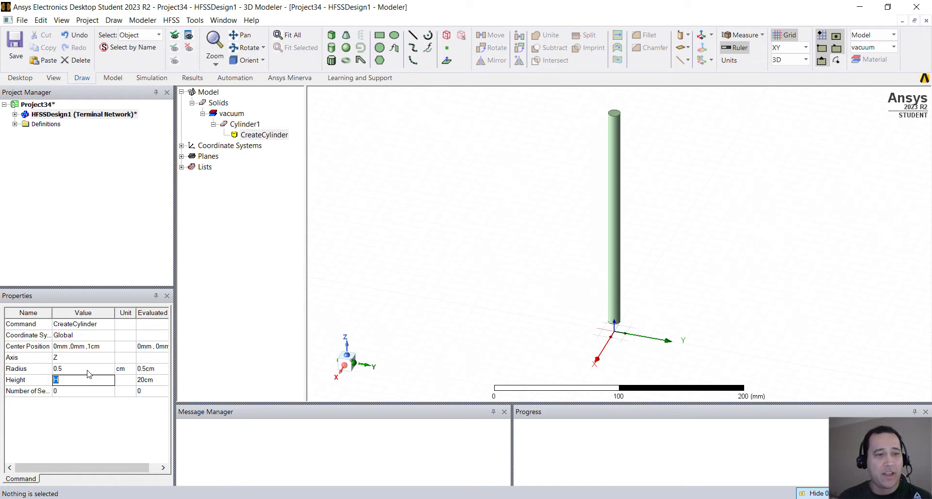
- Try a value of 10 cm for the design variable H and undo the change
click(55, 114)
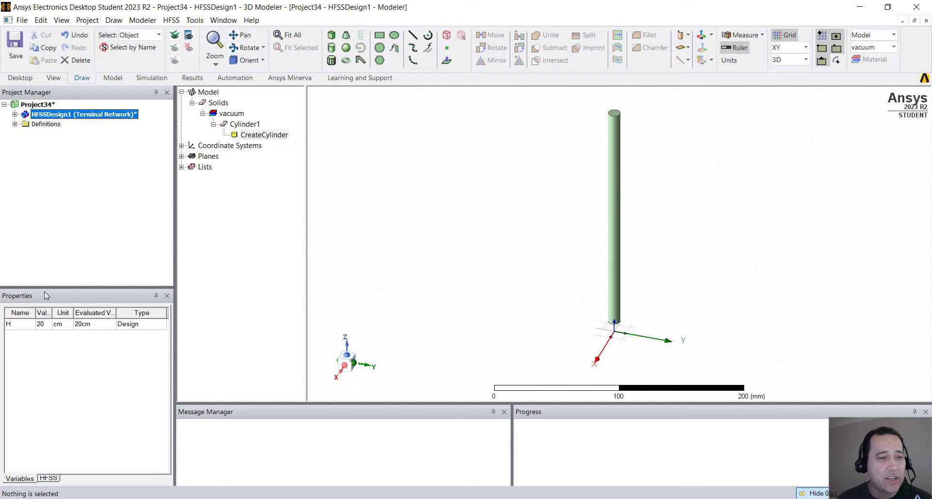
click(43, 326)
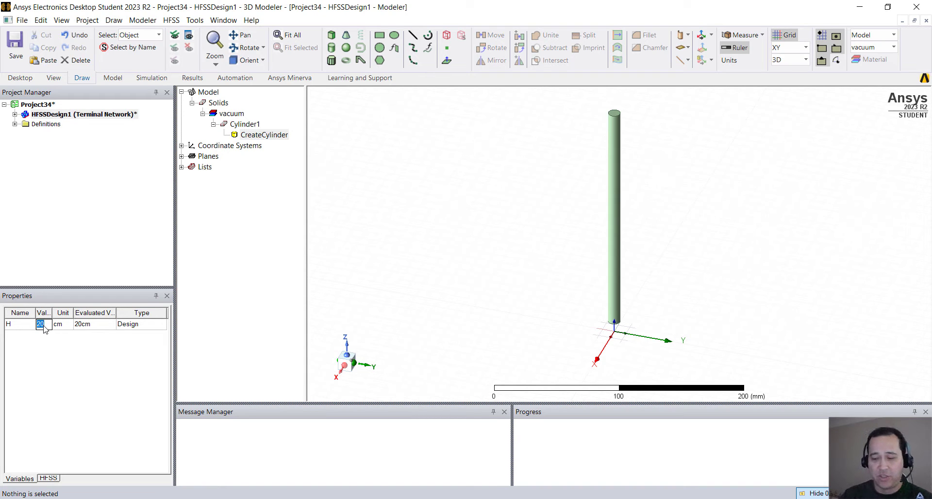
key(Return)
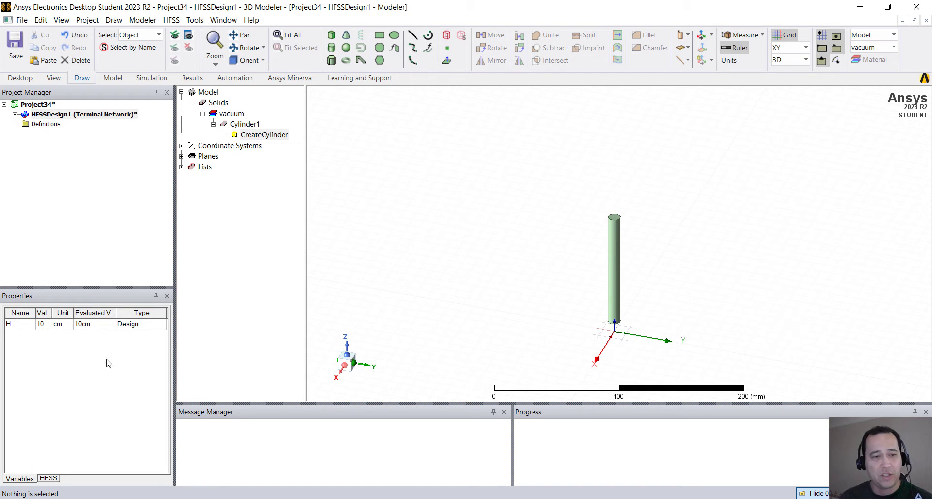
click(469, 255)
key(ctrl+z)
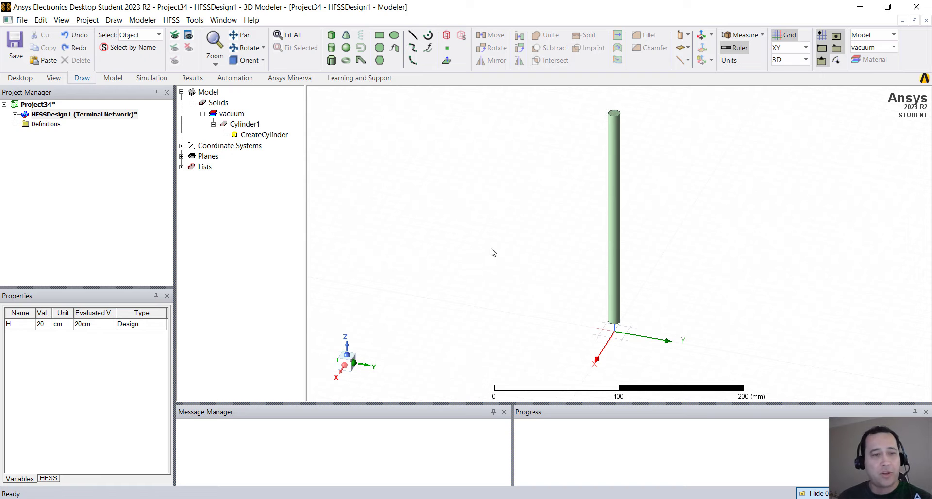
- Assign the library material aluminum to the cylinder
mouse_move(524, 218)
alt+shift+mouse_down()
mouse_move(526, 245)
mouse_move(534, 241)
mouse_move(511, 219)
alt+shift+mouse_up()
alt+drag(525, 272, 538, 245)
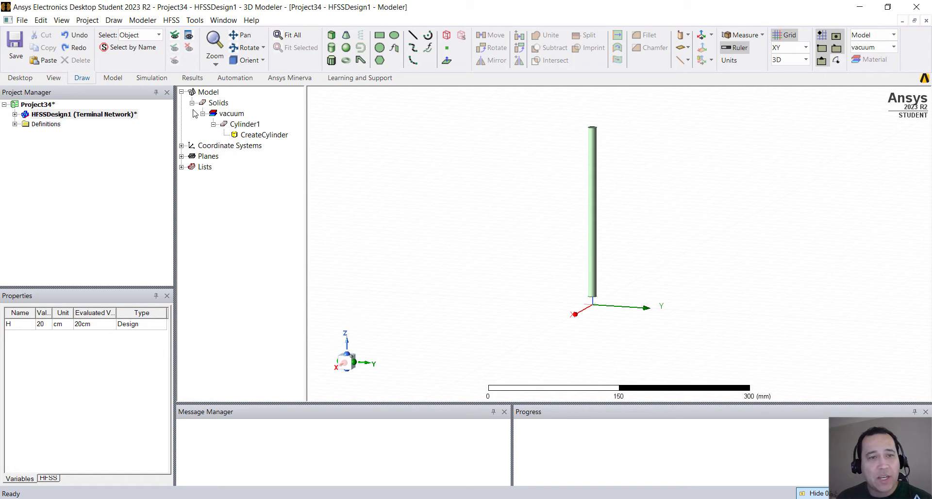
right_click(256, 124)
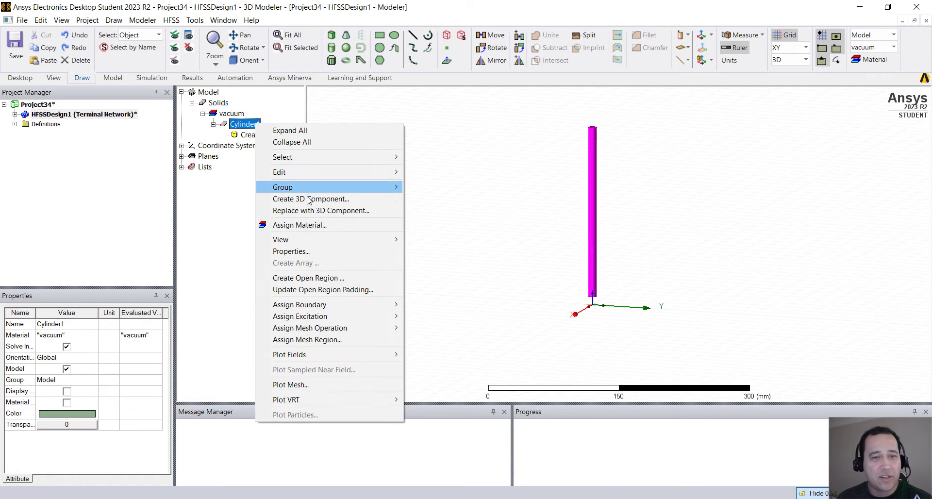
click(308, 225)
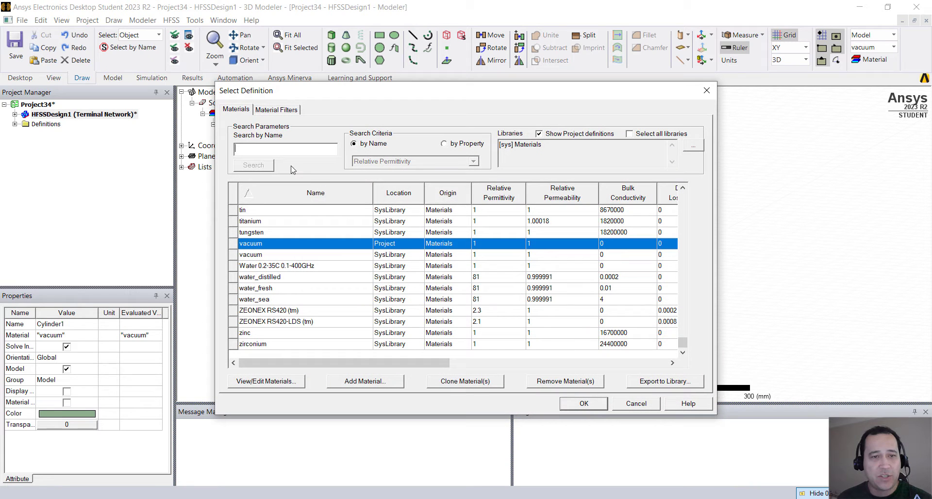
text(alum)
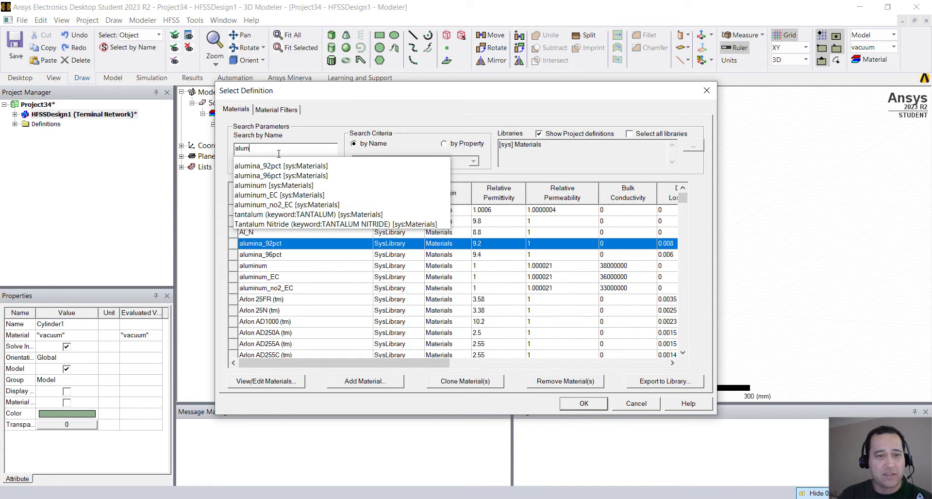
click(301, 266)
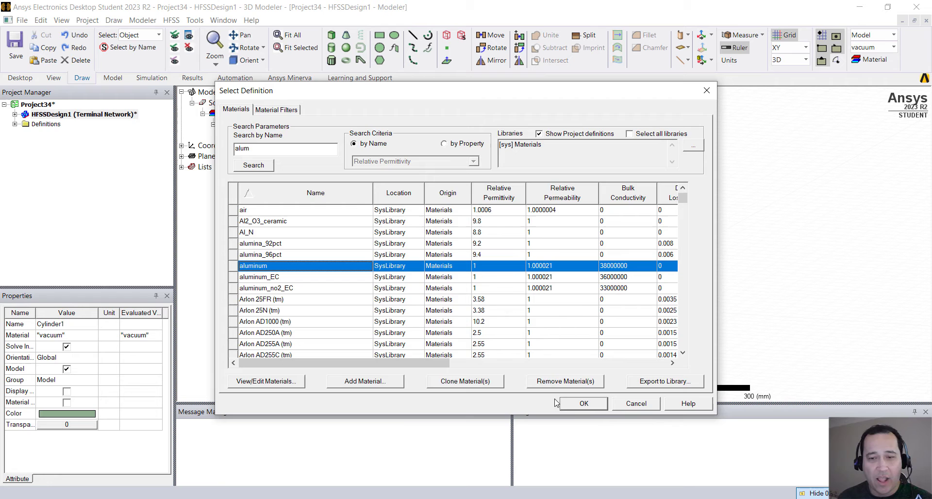
click(570, 404)
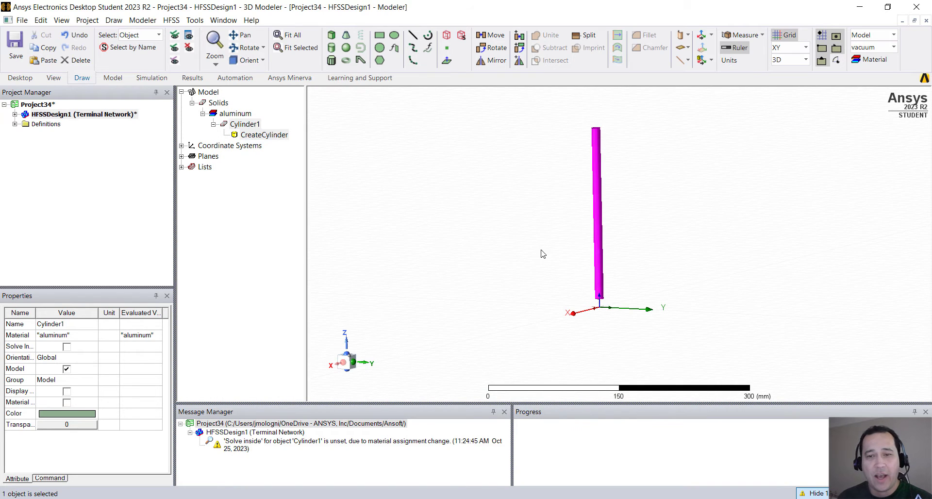
- Duplicate the cylinder by mirroring it about a plane through the origin, with the normal vector pointing 40 mm along negative Z
click(252, 125)
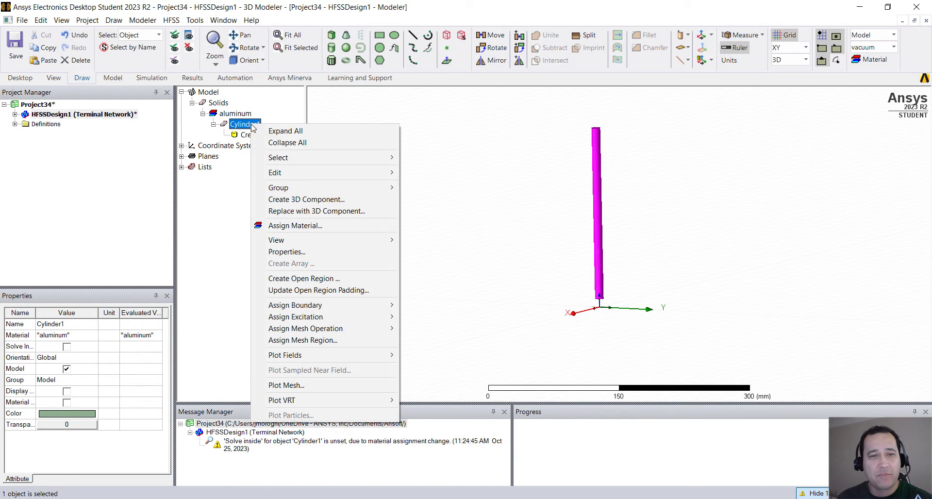
right_click(251, 124)
mouse_move(355, 178)
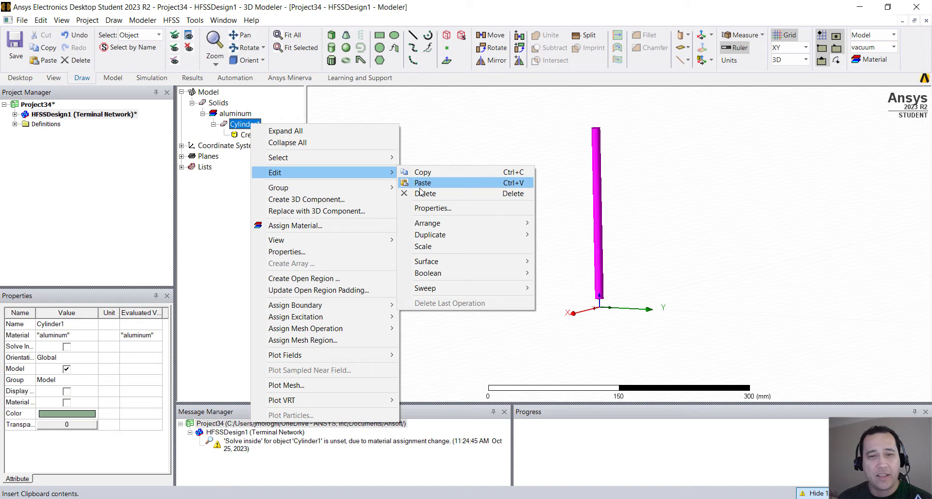
mouse_move(452, 235)
click(560, 255)
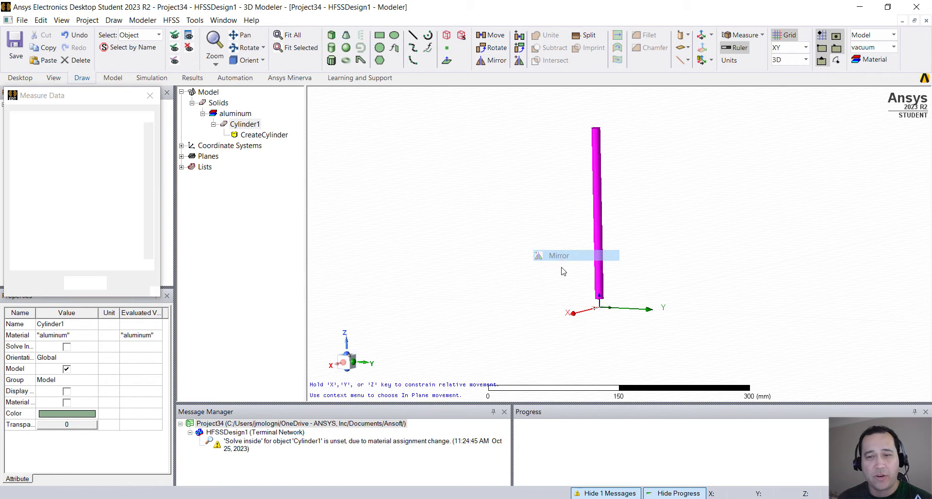
click(600, 309)
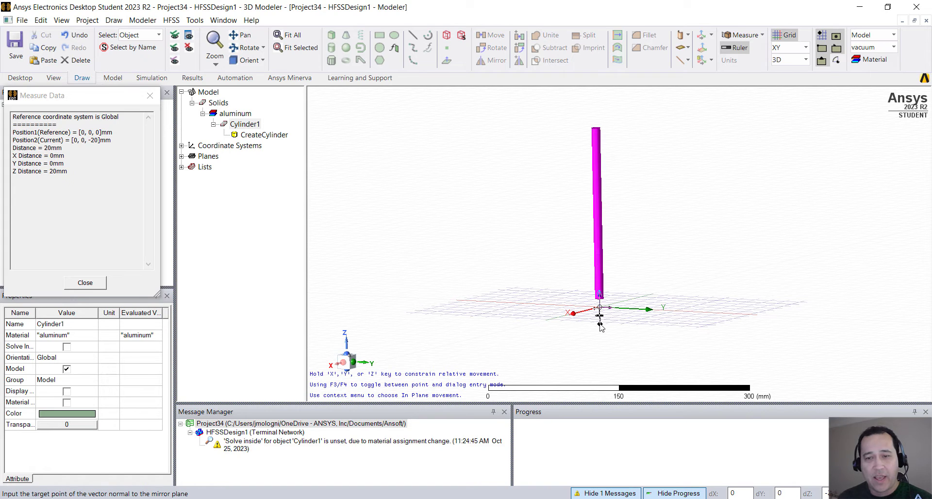
key(z)
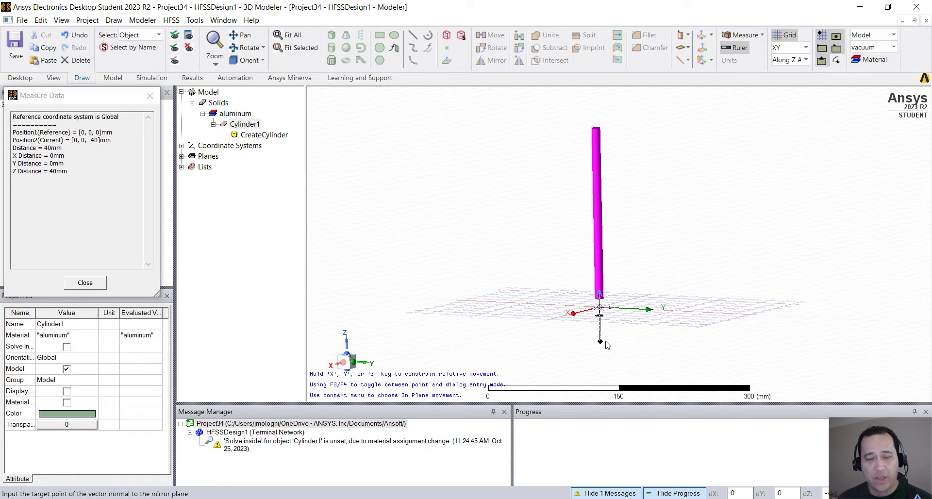
click(605, 345)
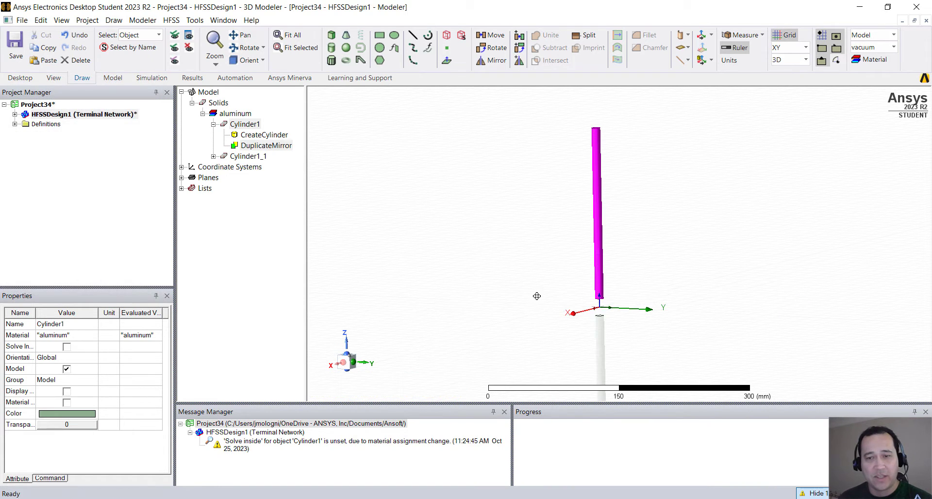
- Draw a rectangle in the YZ plane across the gap, from 0, 5, 10 mm on the upper cylinder to the lower cylinder's opposite edge
click(524, 274)
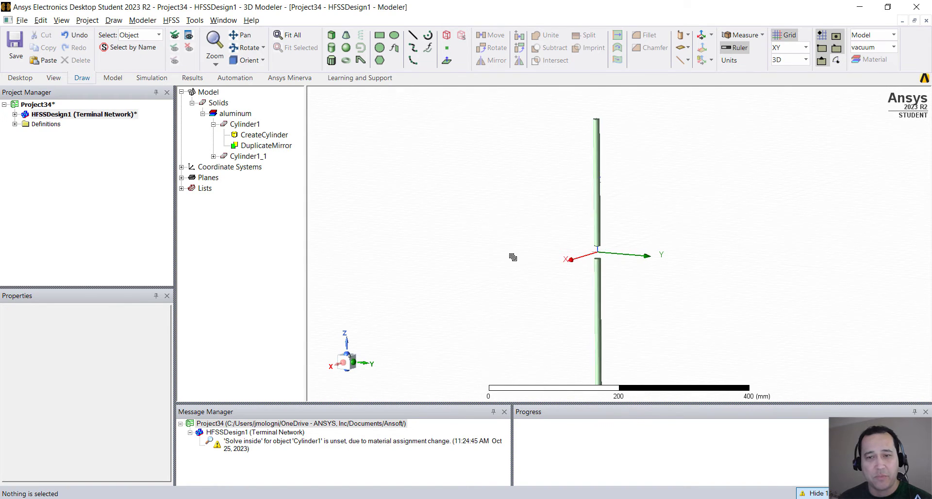
click(266, 146)
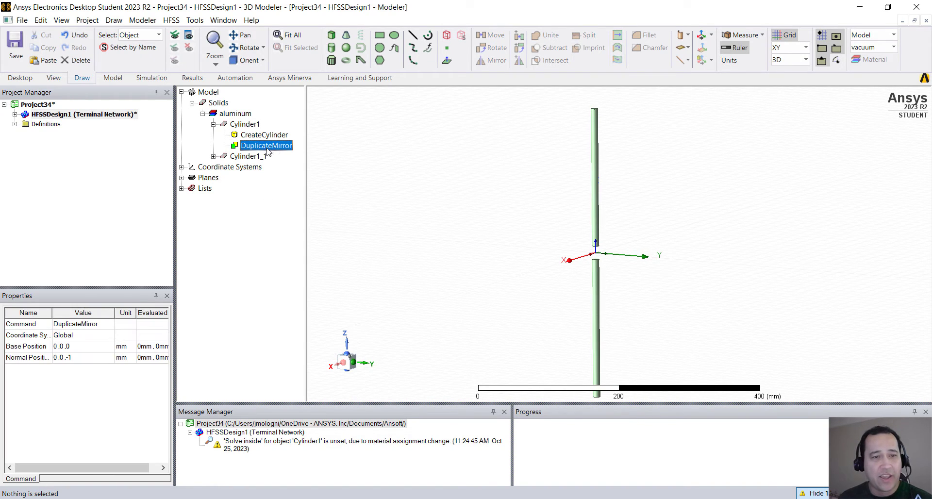
shift+drag(442, 319, 425, 319)
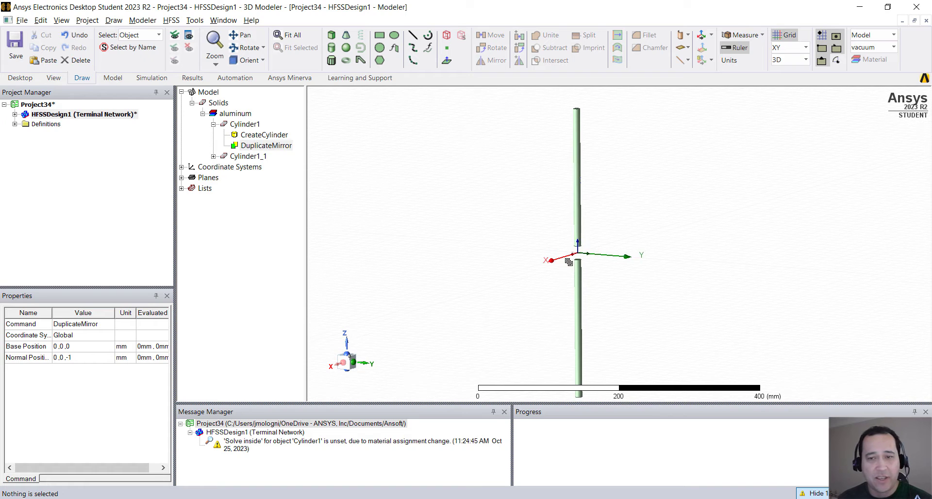
scroll(632, 220, up, 6)
shift+drag(632, 220, 731, 192)
scroll(581, 243, up, 1)
alt+drag(581, 242, 587, 241)
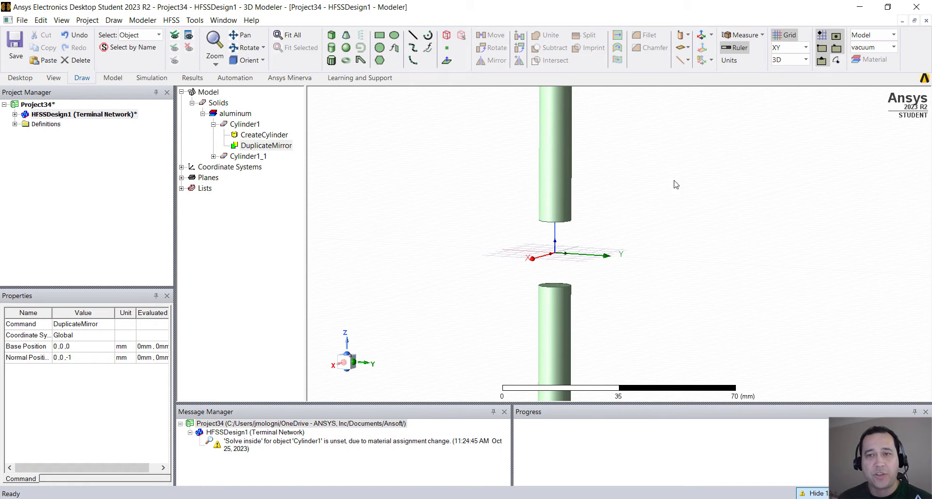
click(777, 48)
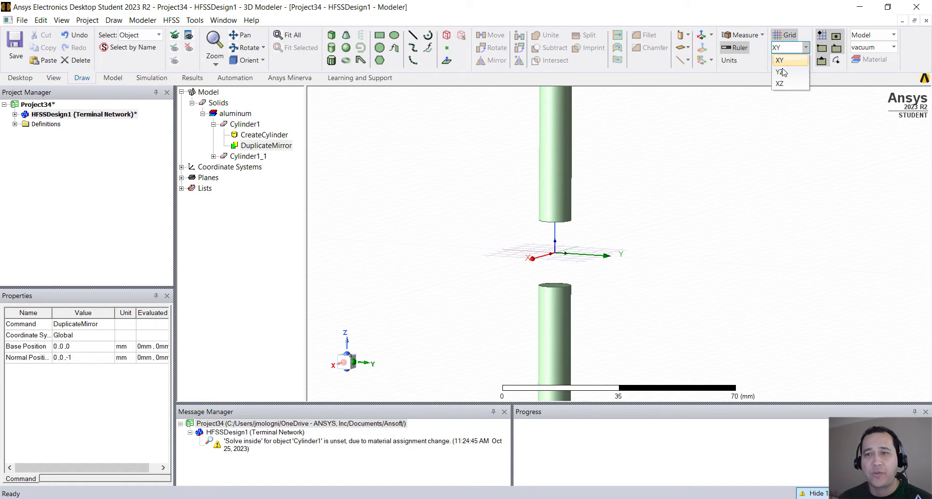
click(781, 72)
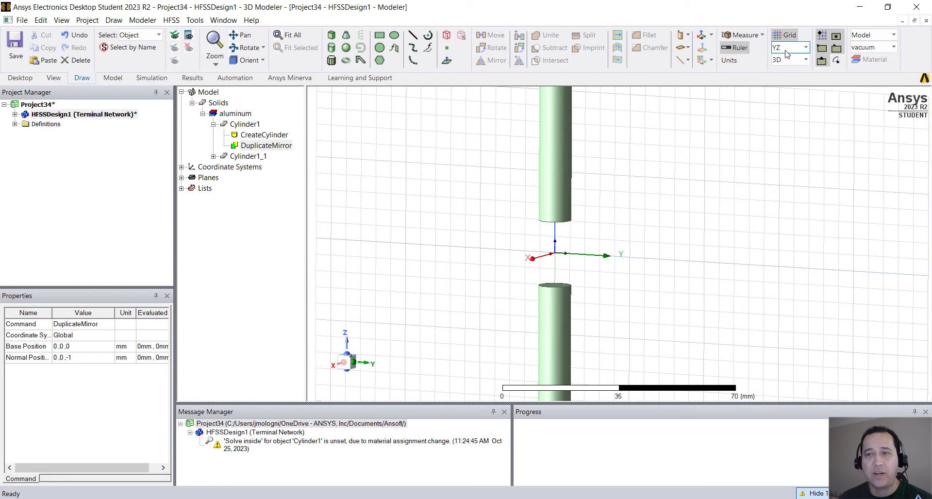
click(380, 37)
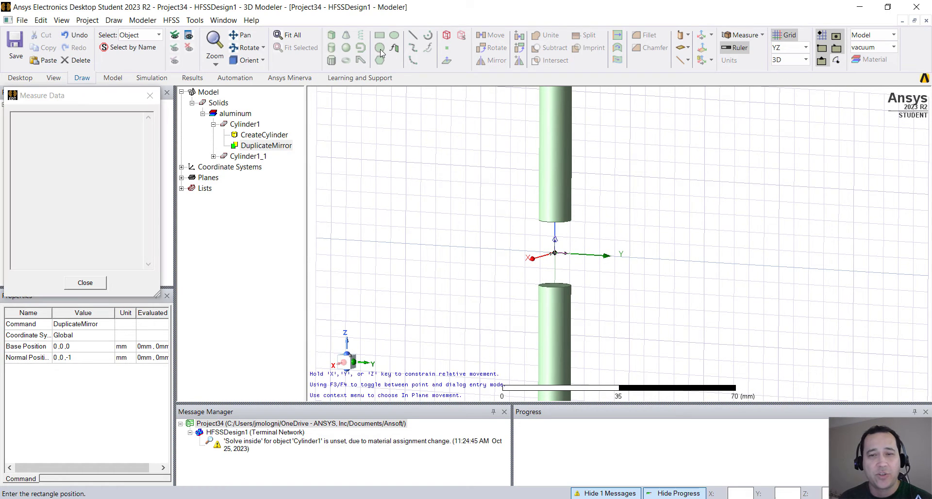
click(571, 221)
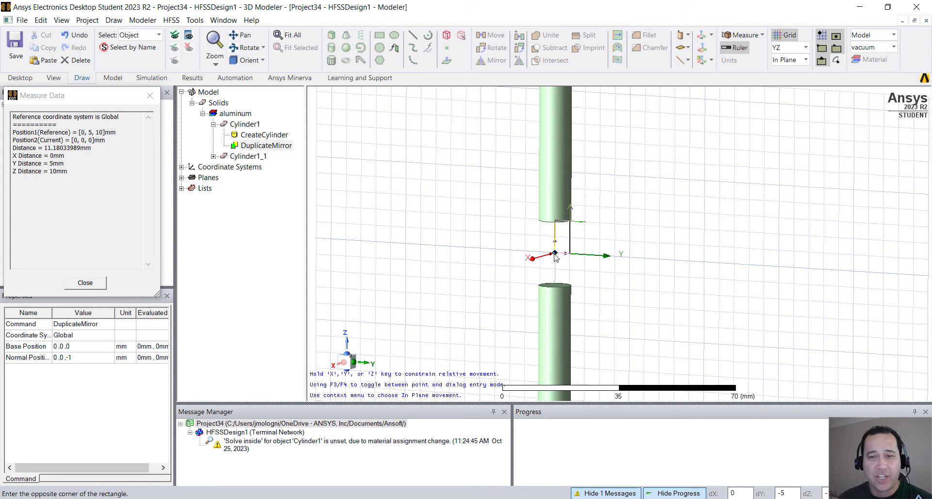
click(541, 285)
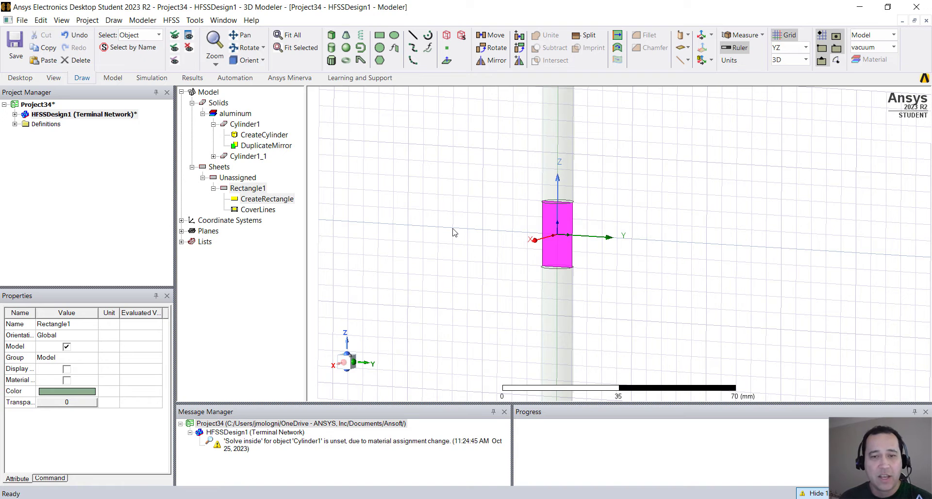
- Assign a terminal lumped port named 1 to the gap rectangle, using Cylinder1_1 as the reference conductor
right_click(454, 233)
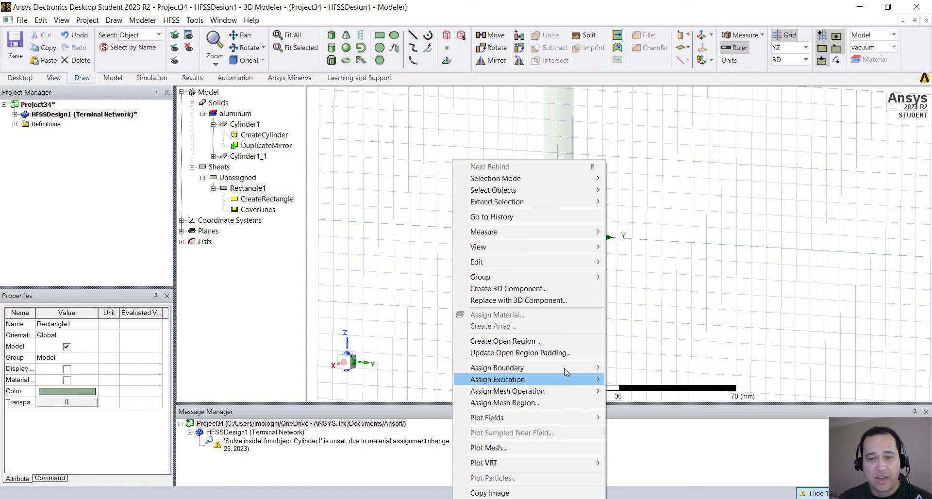
mouse_move(564, 376)
mouse_move(719, 384)
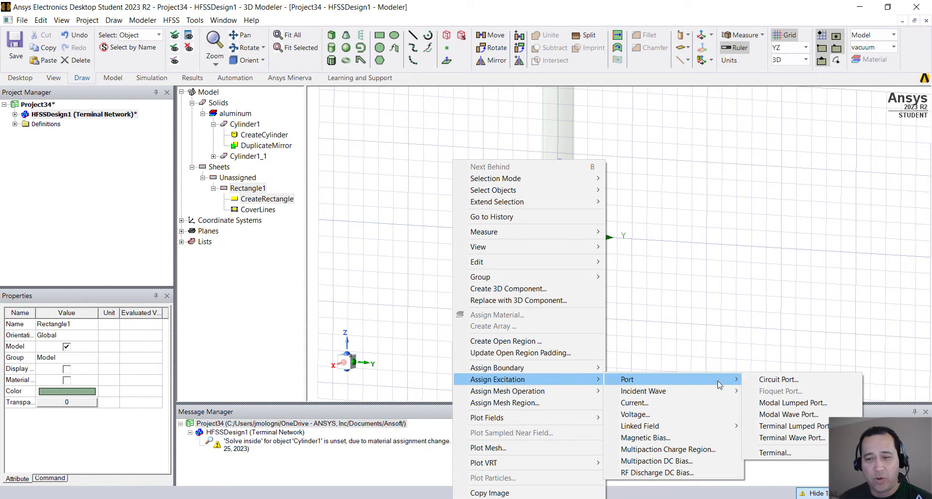
click(781, 426)
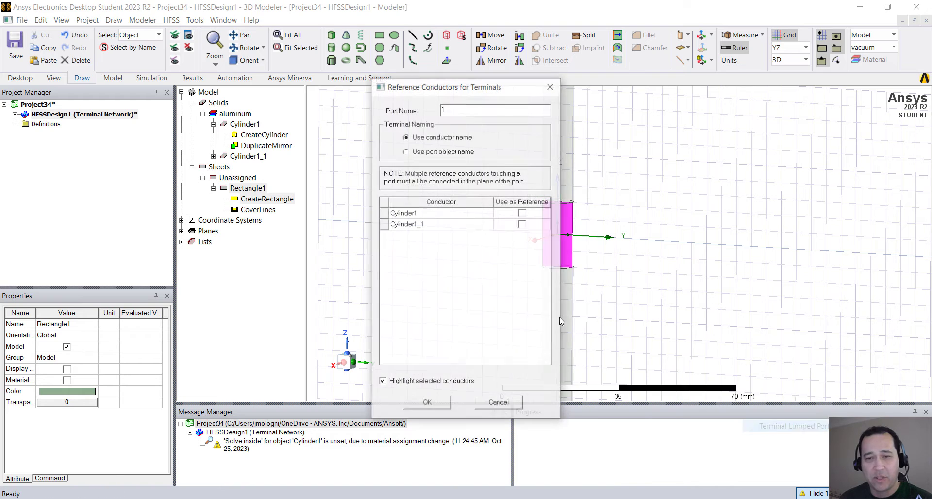
click(522, 224)
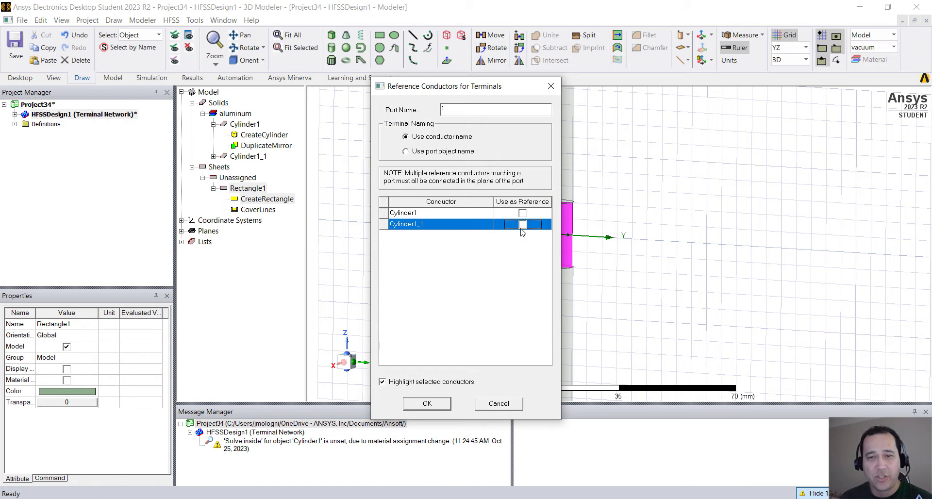
click(427, 404)
- Set the Auto1 solution setup's frequency to 300 MHz and enable derivatives for the variable H
scroll(462, 230, down, 10)
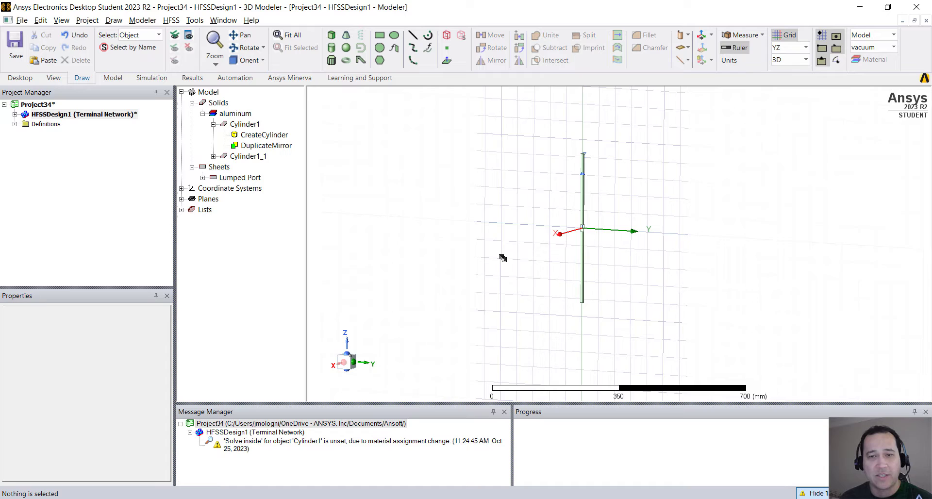
scroll(502, 259, up, 2)
click(15, 114)
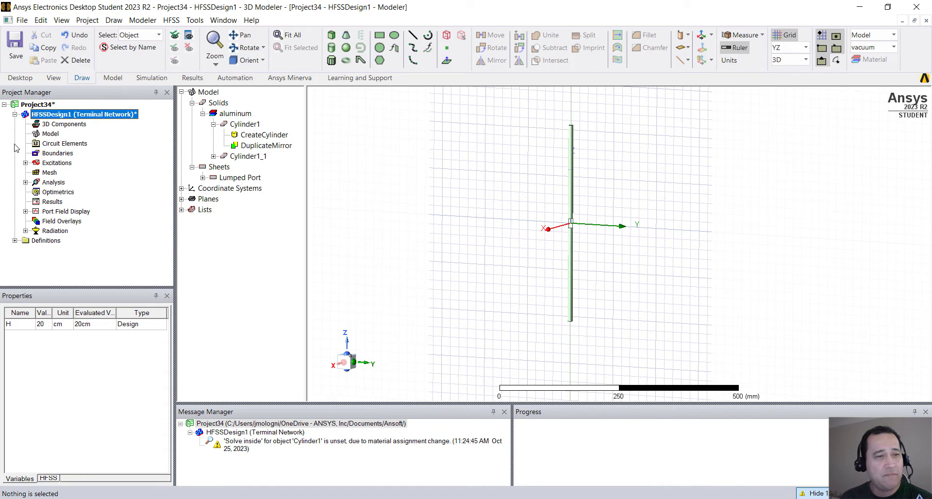
click(25, 182)
double_click(61, 193)
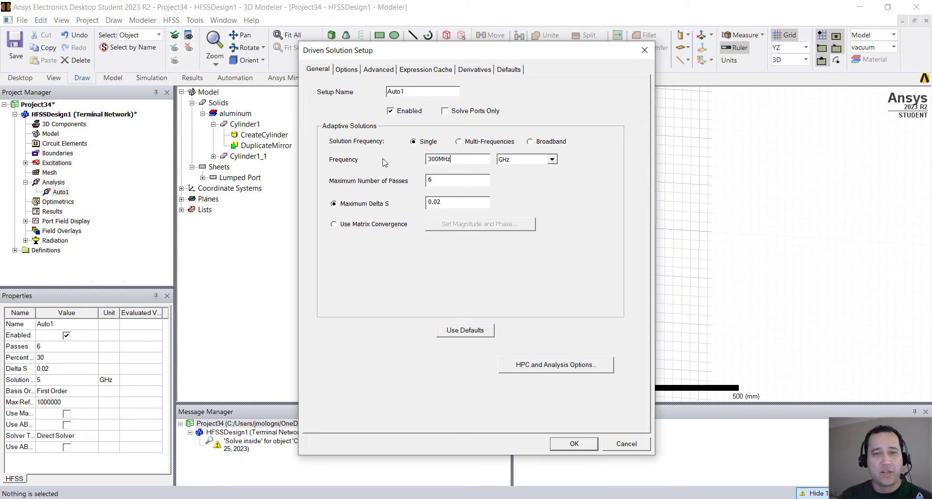
key(Tab)
click(473, 70)
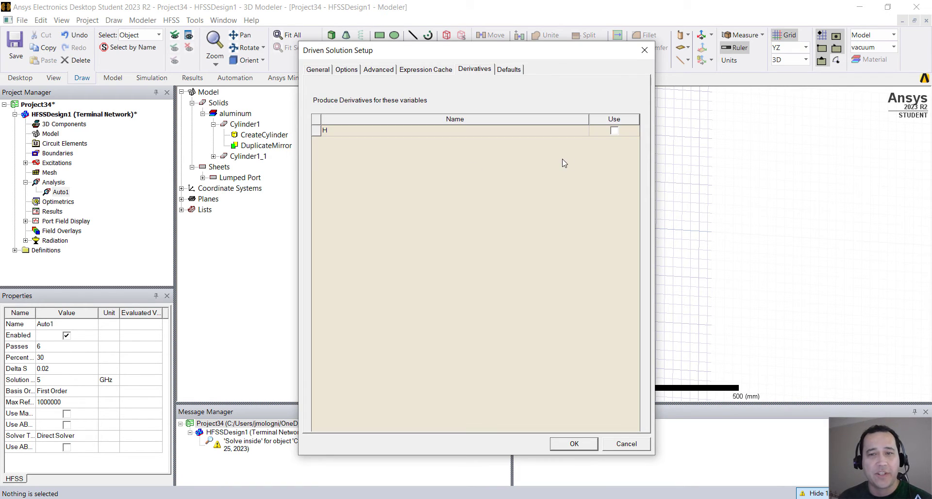
click(614, 131)
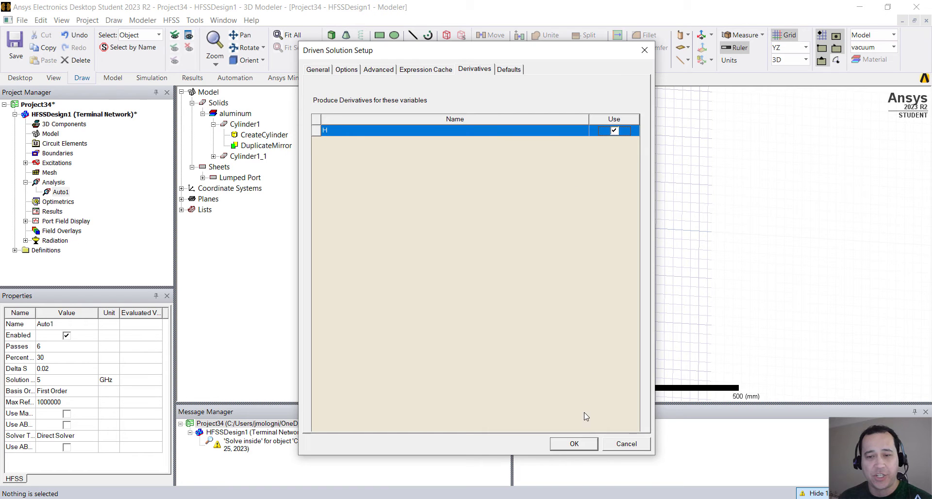
click(581, 444)
- Add an interpolating frequency sweep to Auto1 from 150 MHz to 450 MHz with a linear count of 401 points
scroll(487, 224, down, 1)
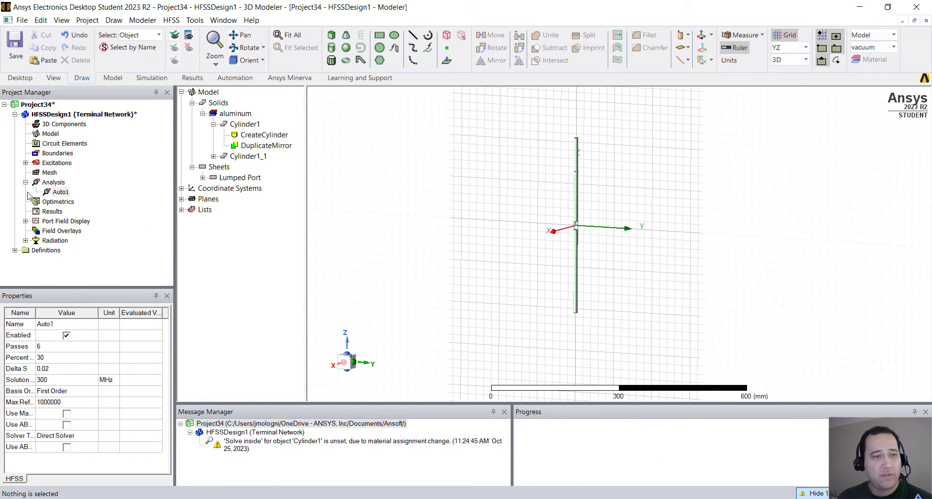
right_click(61, 192)
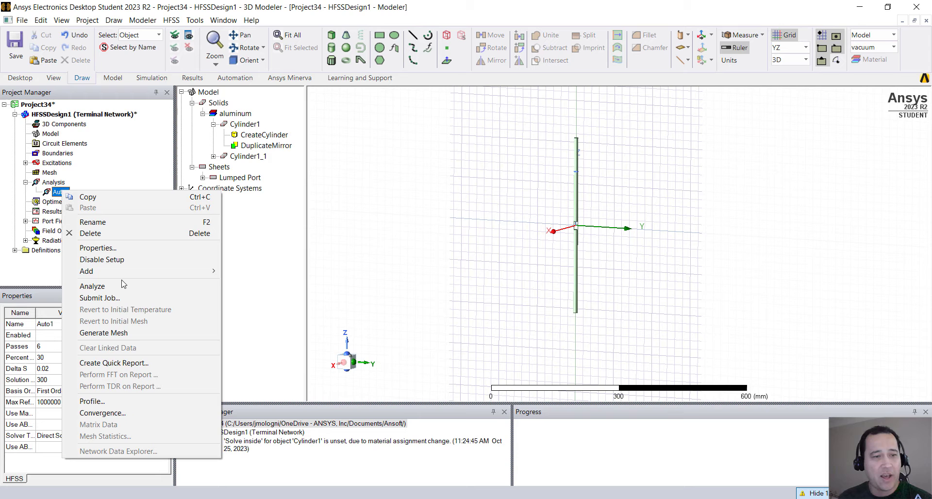
mouse_move(129, 274)
click(270, 271)
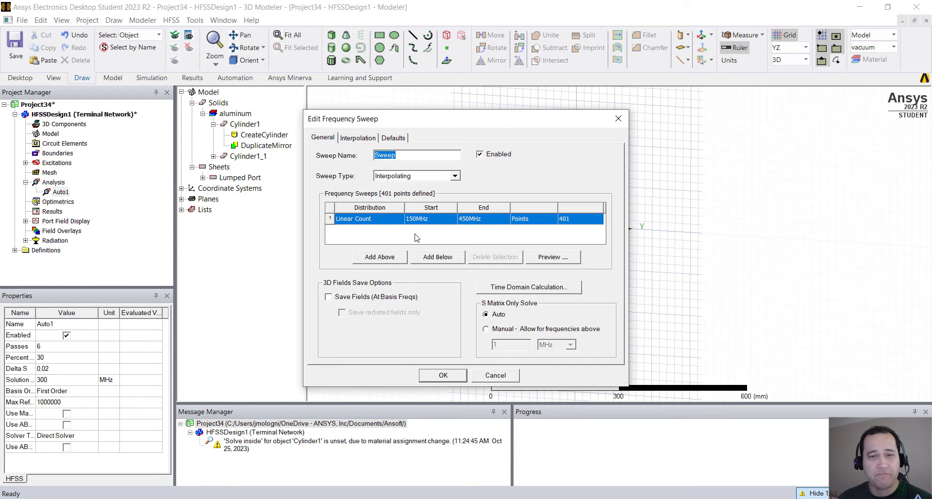
click(444, 374)
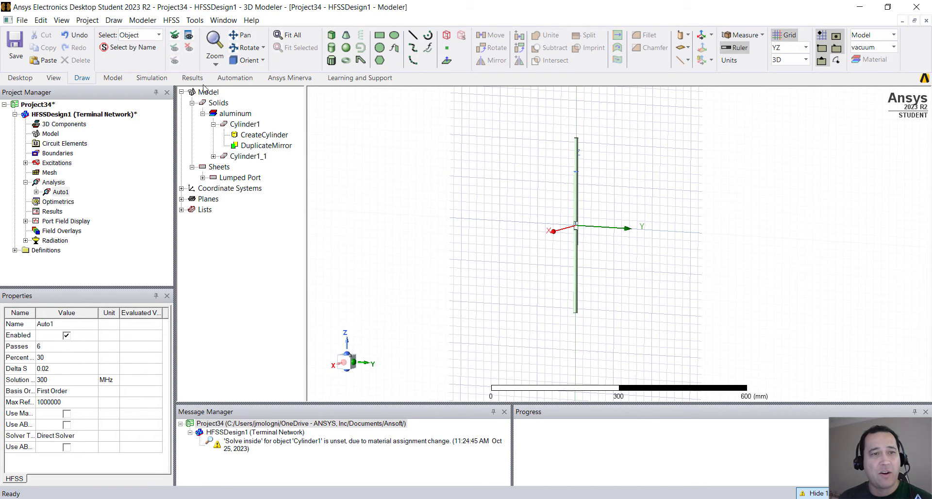
- Analyze all setups, saving the project as Project34.aedt in the deleteme folder and overwriting the existing file
click(151, 78)
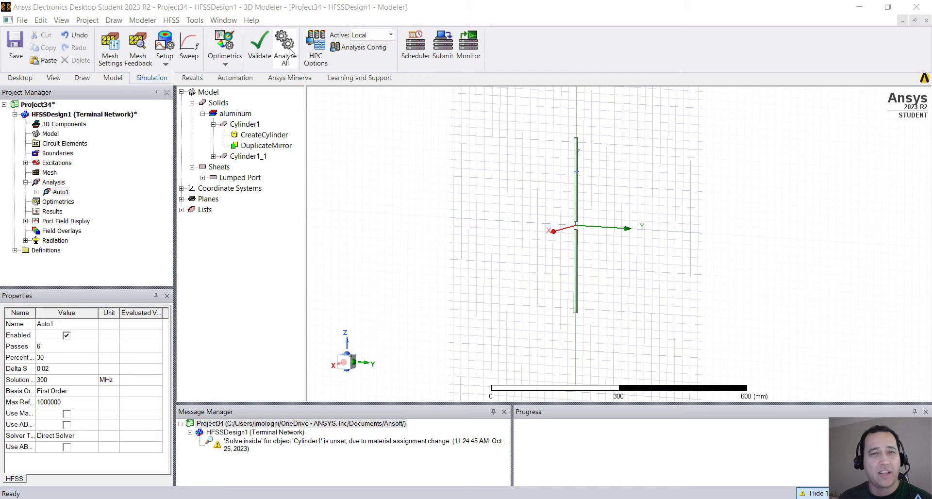
click(287, 49)
click(541, 339)
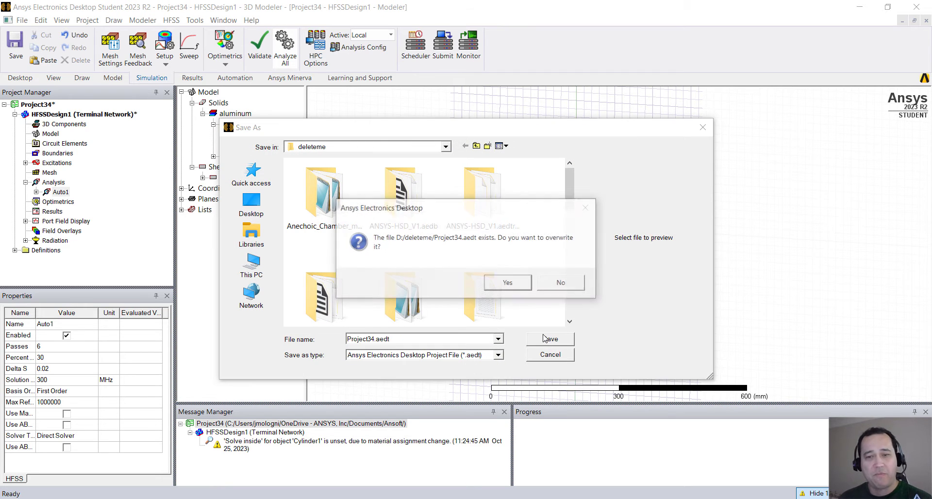
click(510, 284)
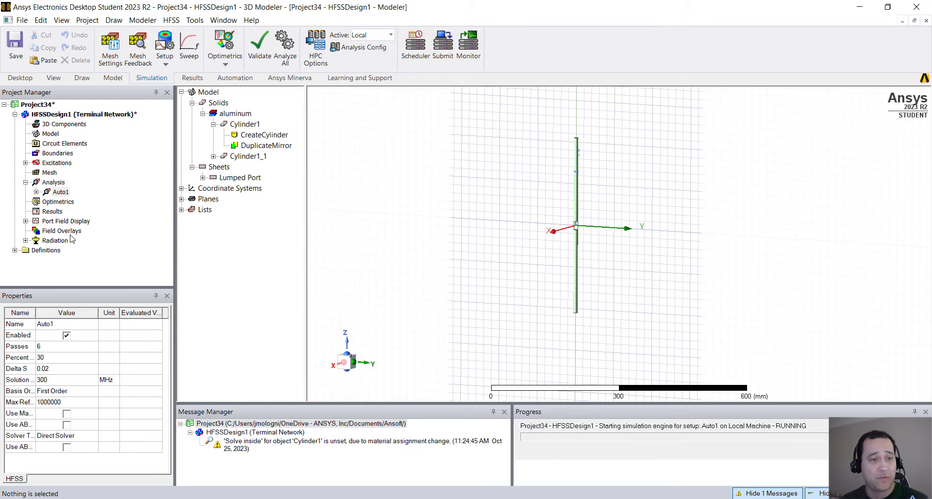
- Plot the electric field magnitude Mag_E on the Global:YZ plane for Auto1 : LastAdaptive at 300MHz and 0deg phase
click(182, 199)
click(224, 219)
click(228, 231)
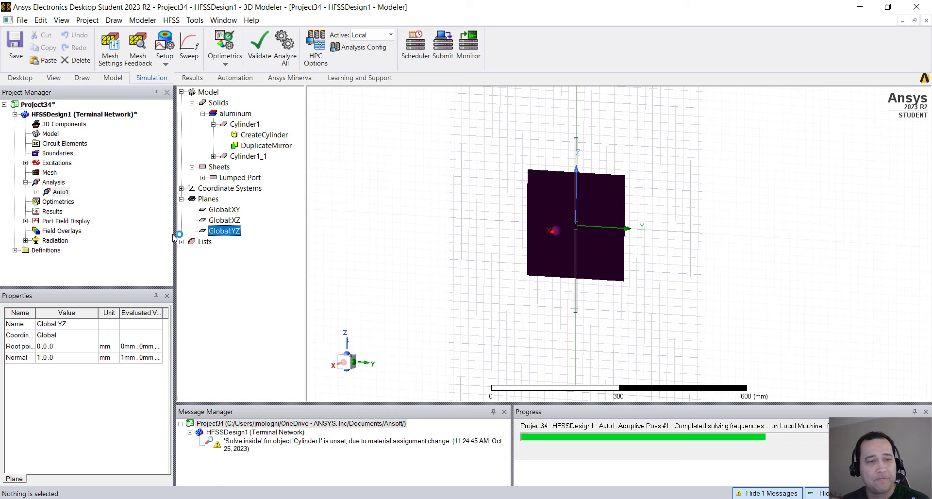
right_click(443, 270)
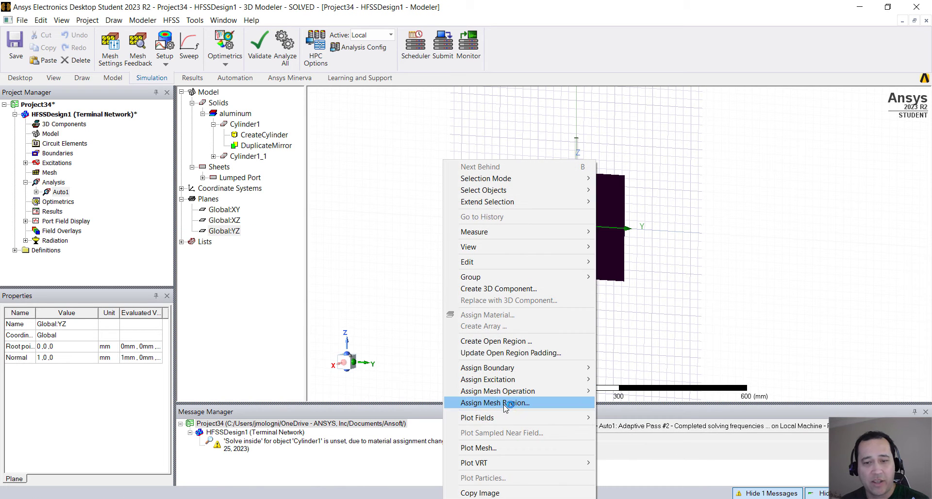
mouse_move(514, 417)
mouse_move(665, 421)
click(728, 418)
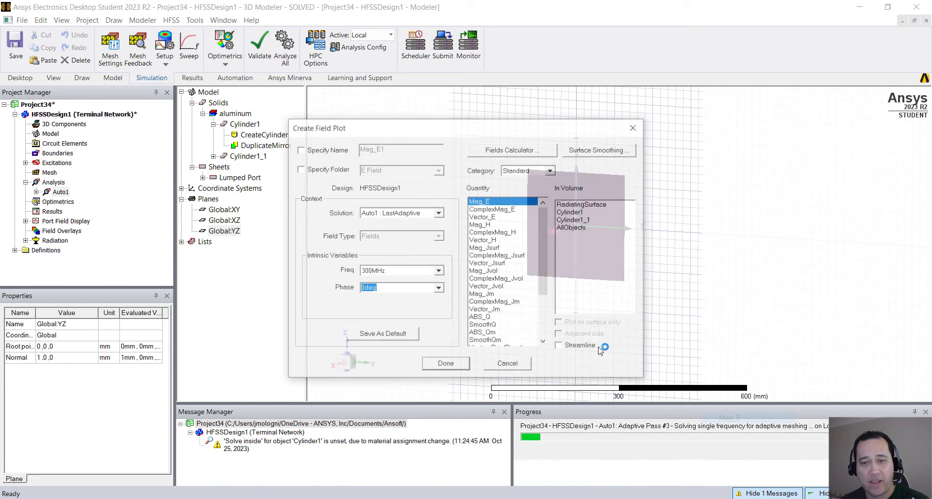
click(454, 366)
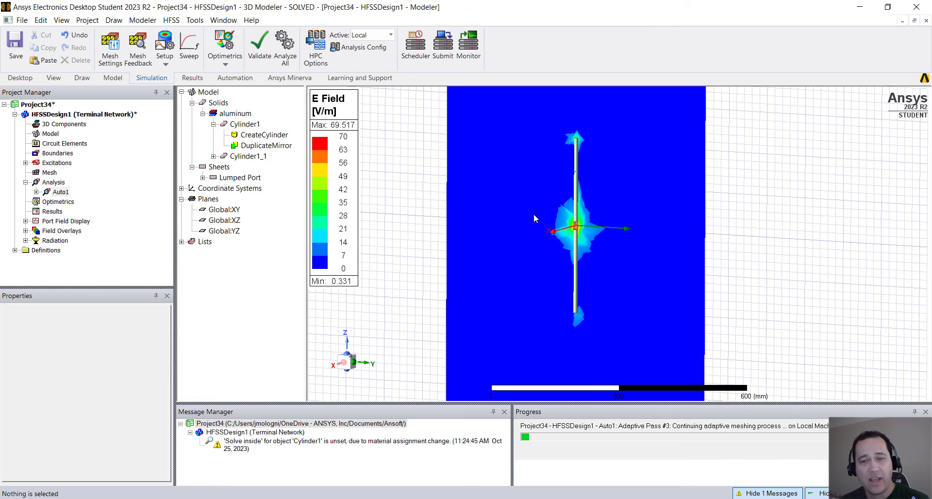
- Switch the E Field plot's color scale to logarithmic
scroll(524, 246, down, 4)
scroll(563, 251, up, 2)
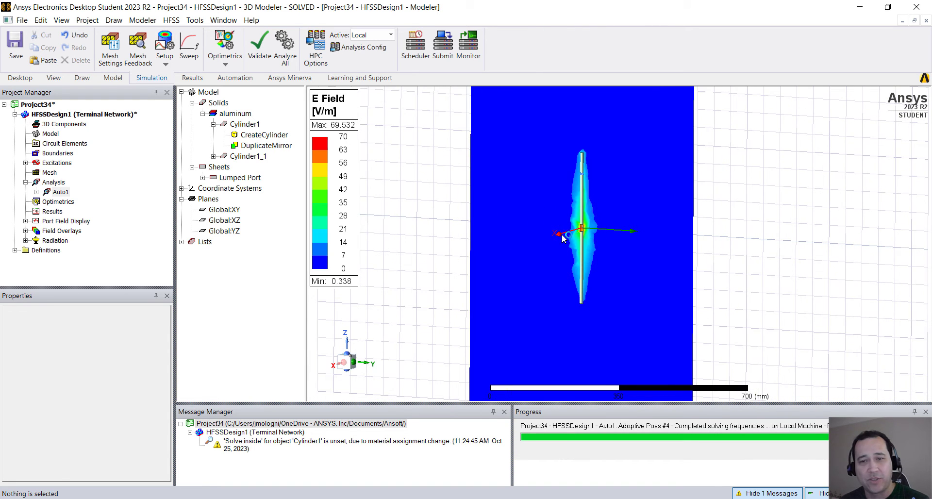
double_click(325, 187)
click(58, 55)
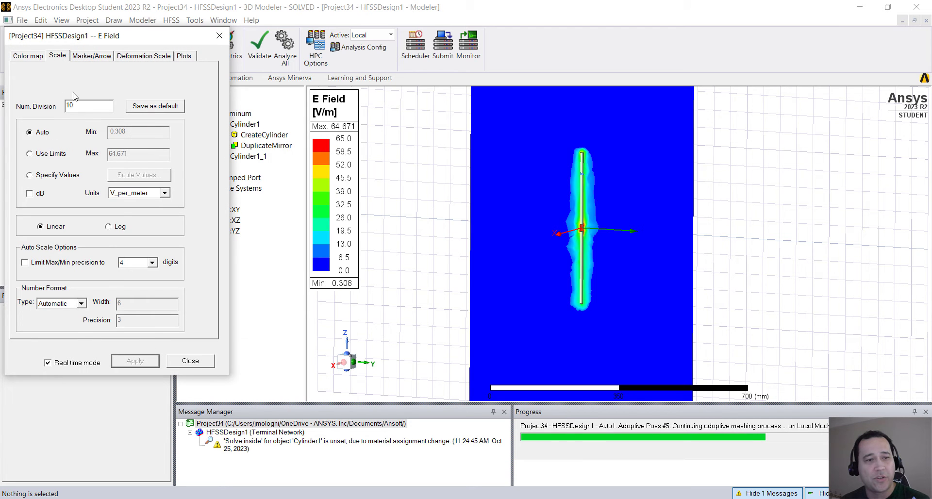
click(118, 226)
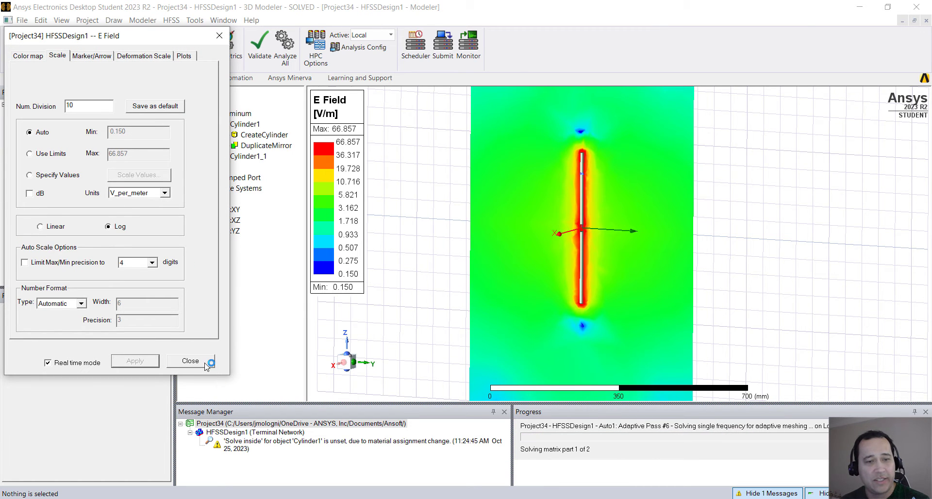
click(189, 360)
- Animate the E Field plot over Phase from 0deg to 170deg in 17 steps and raise the playback to maximum speed
scroll(560, 193, down, 4)
middle_drag(560, 193, 541, 193)
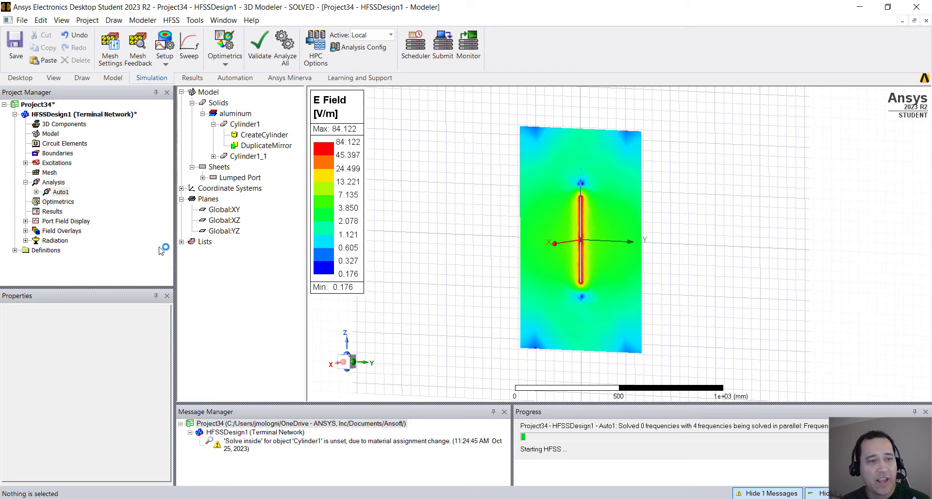
right_click(71, 231)
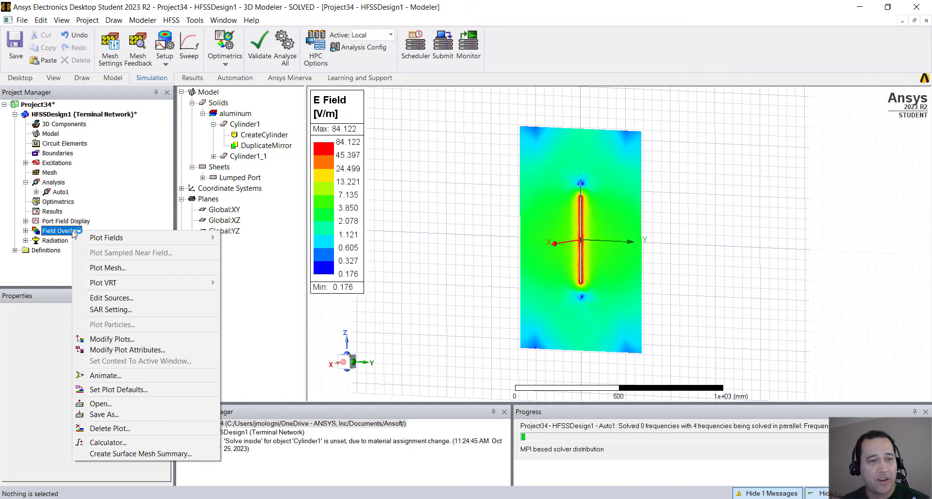
click(113, 376)
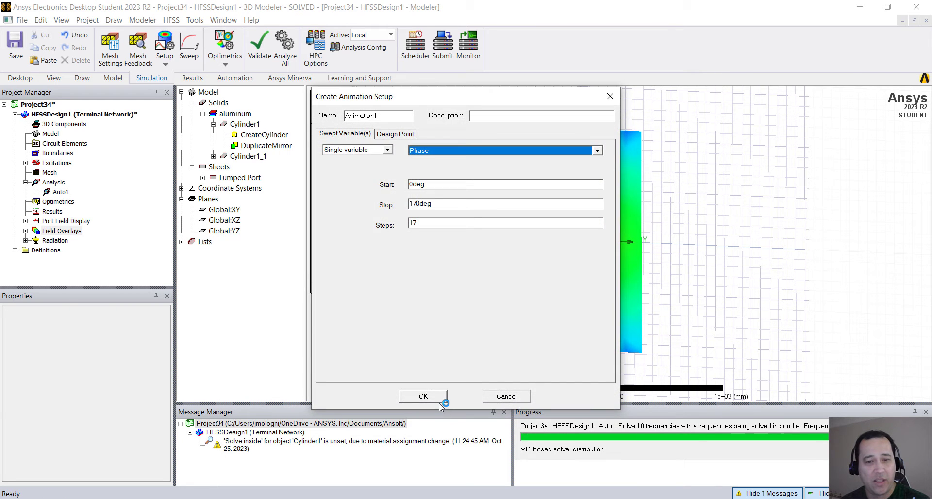
click(423, 396)
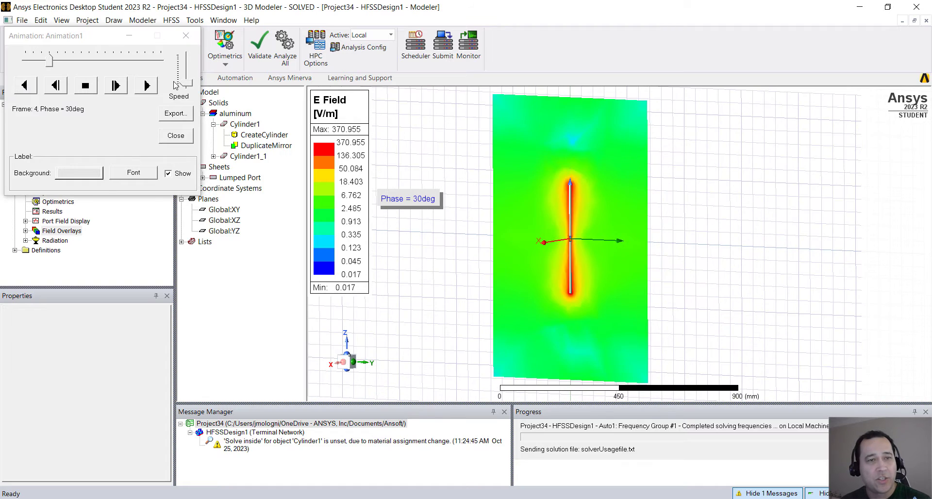
drag(184, 84, 186, 54)
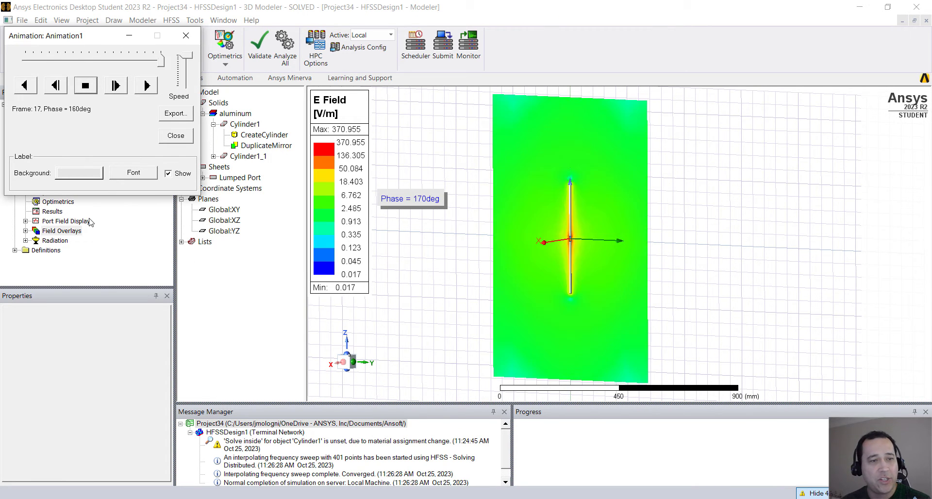
- Set up a far-field radiation pattern report of dB(GainTotal) for Auto1 : LastAdaptive with Elevation geometry
right_click(52, 211)
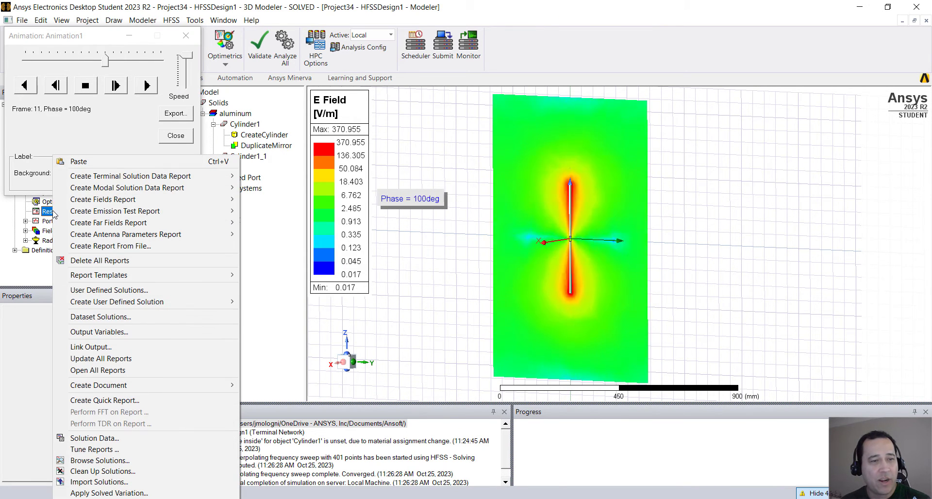
mouse_move(204, 222)
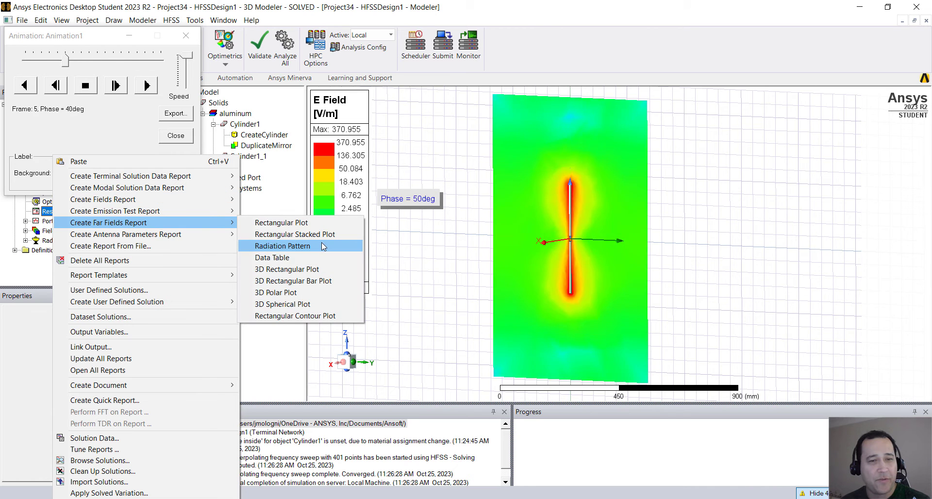
click(291, 245)
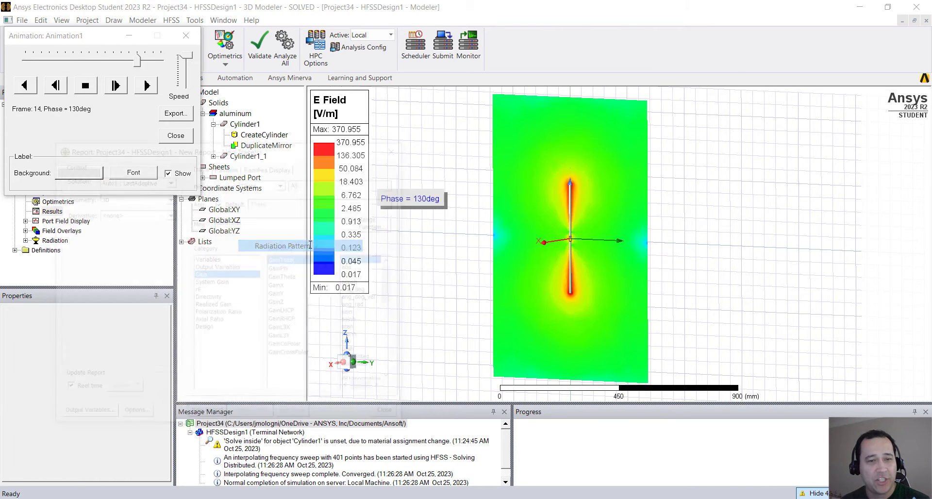
click(161, 197)
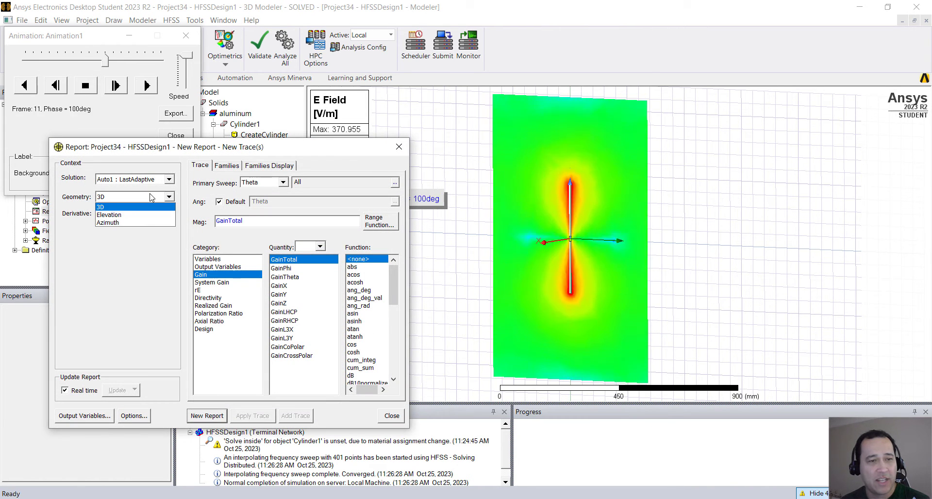
click(125, 214)
click(356, 376)
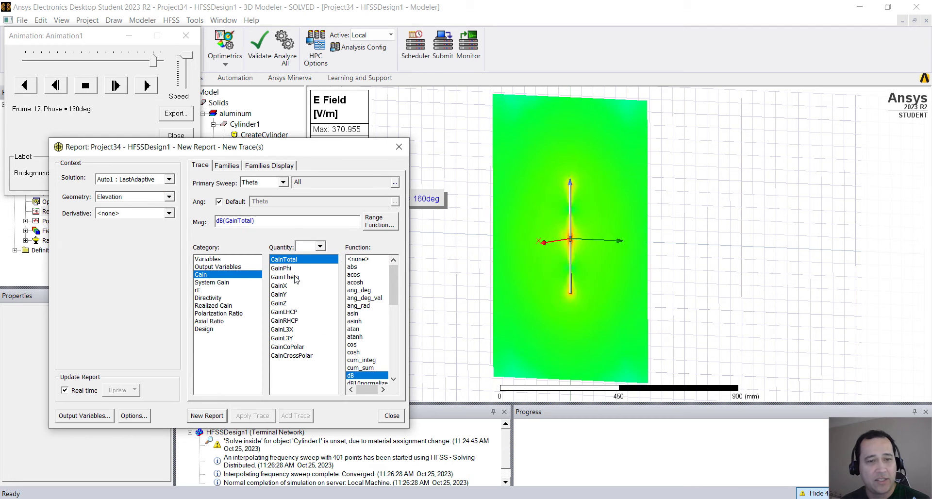
- Restrict the radiation pattern's Phi sweep to 0deg and create the gain report
click(227, 166)
click(385, 221)
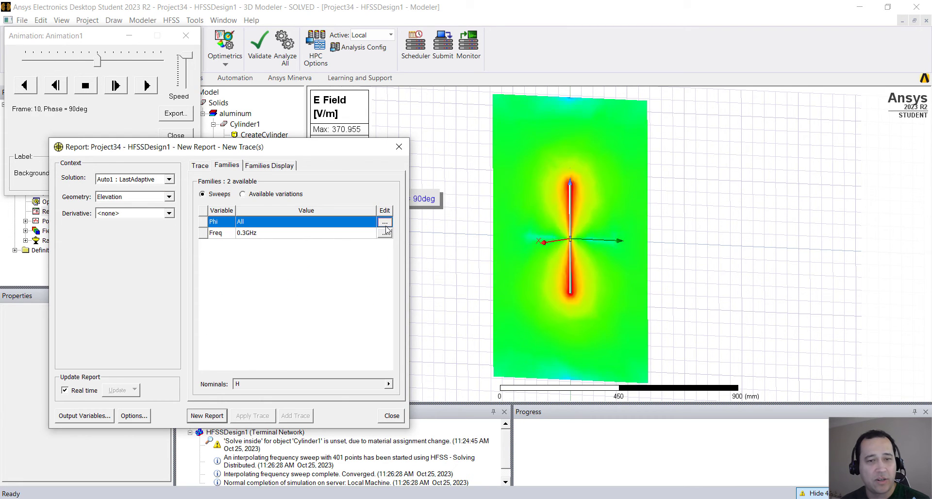
click(402, 242)
click(411, 257)
click(223, 416)
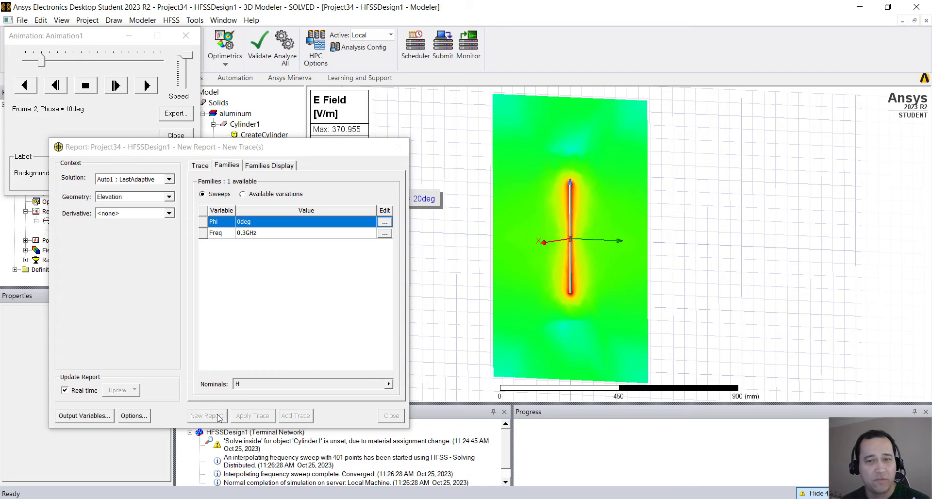
click(392, 415)
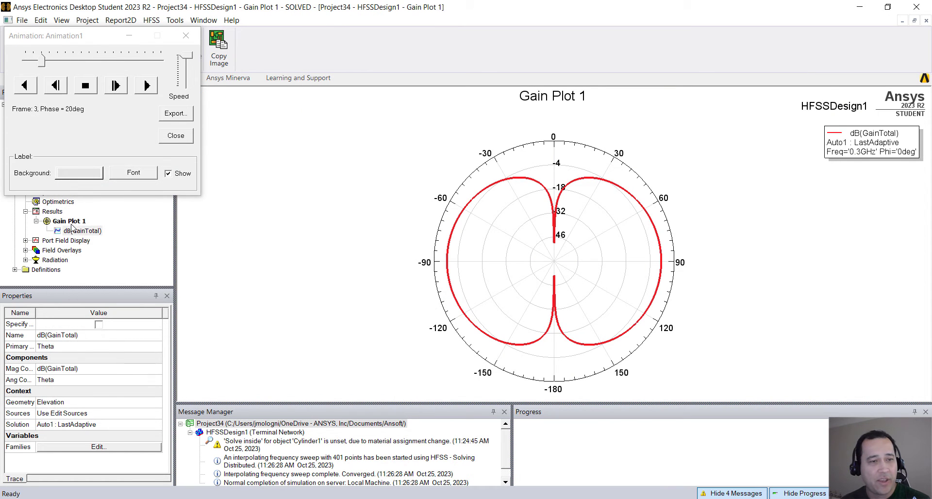
- Overlay Gain Plot 1 on the dipole's field plot and bring up the 3D model of HFSSDesign1
right_click(71, 221)
click(114, 363)
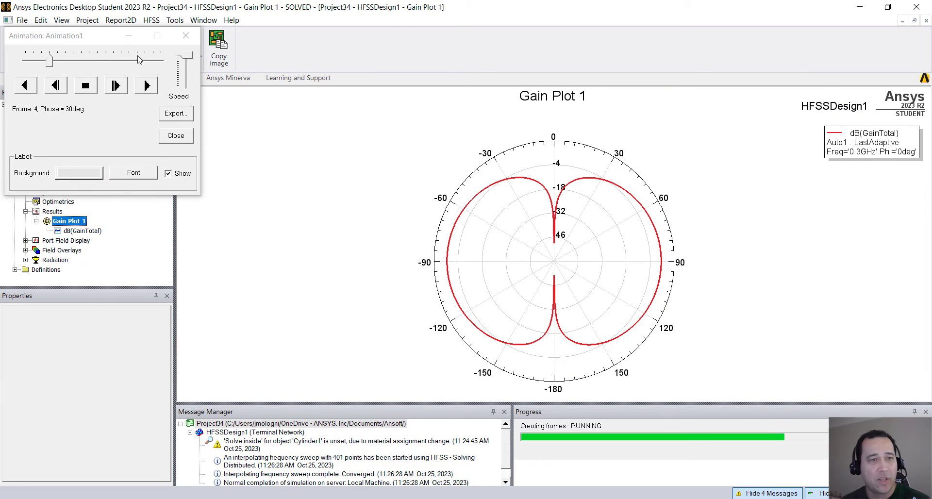
drag(84, 38, 276, 157)
double_click(124, 115)
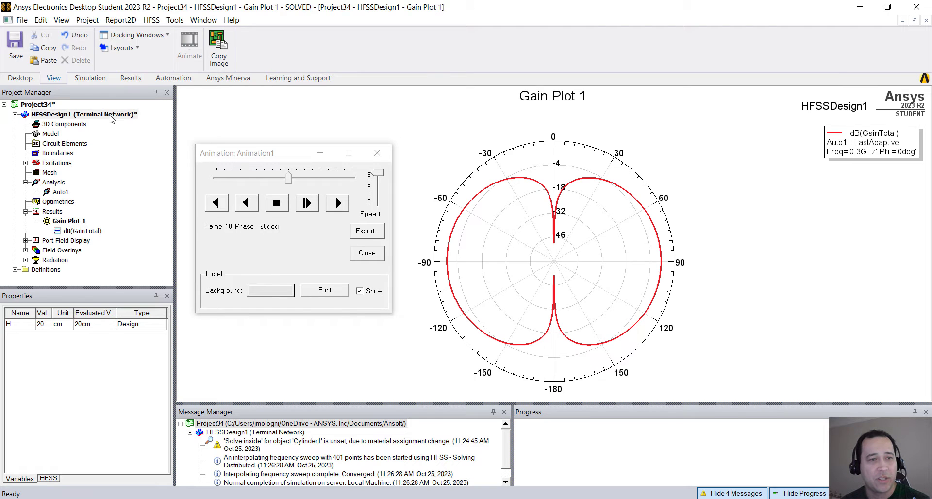
- Tile the 3D modeler and Gain Plot 1 windows vertically, moving the animation controls clear of the model
click(222, 21)
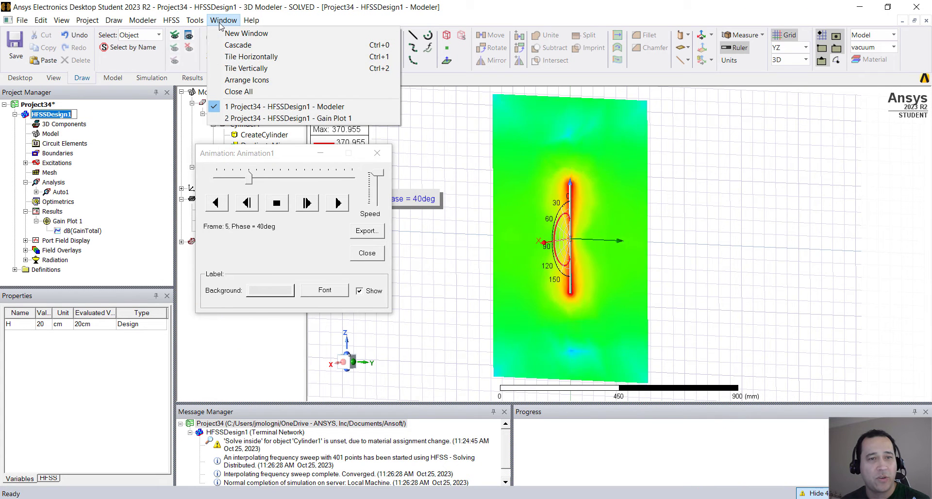
click(238, 68)
drag(299, 157, 658, 245)
drag(462, 276, 434, 247)
- Create a far-field 3D polar plot of dB(GainTotal) for Auto1 : LastAdaptive over all Phi and Theta
right_click(49, 212)
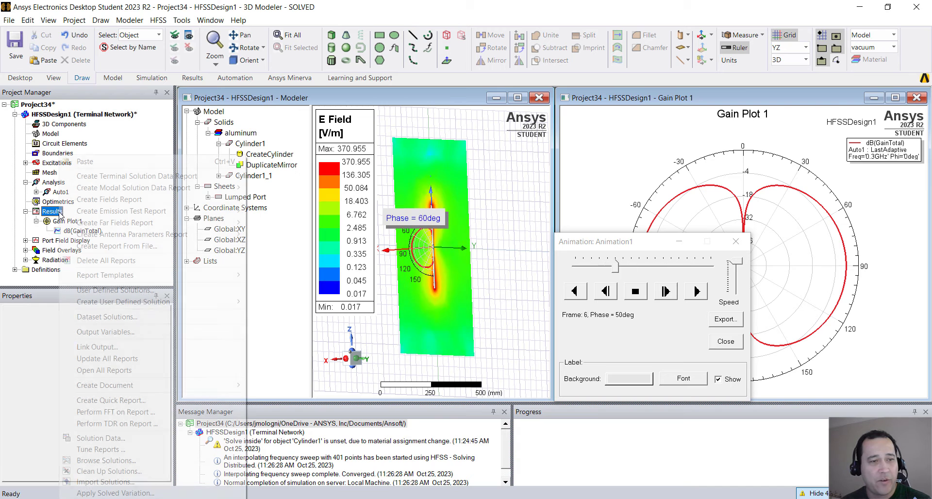
mouse_move(160, 222)
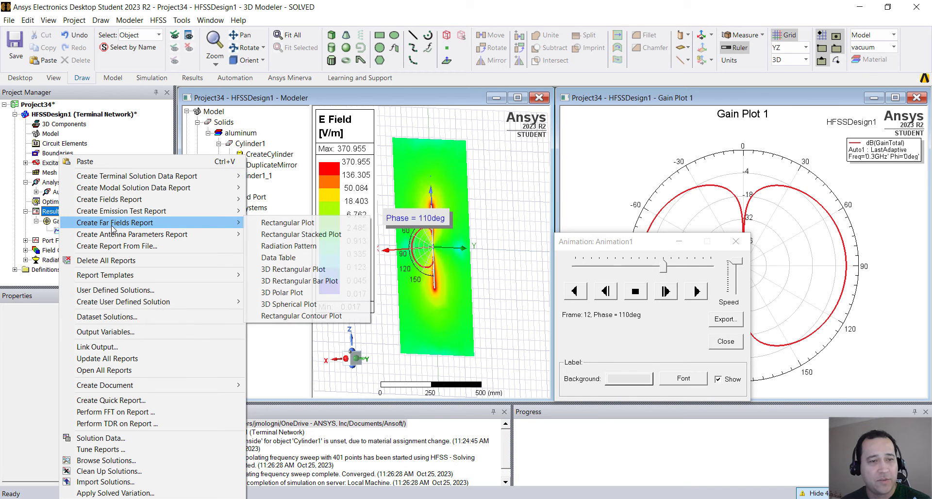
click(291, 292)
click(356, 358)
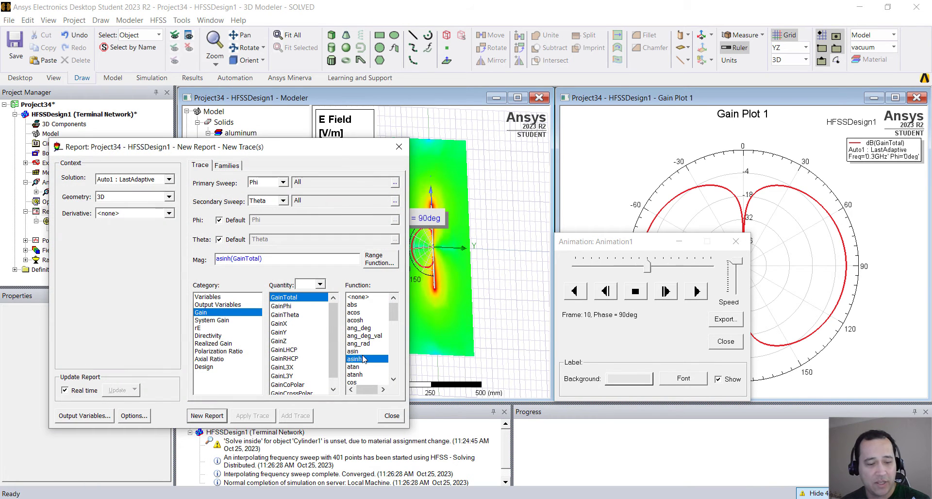
scroll(355, 358, down, 1)
click(355, 381)
click(216, 417)
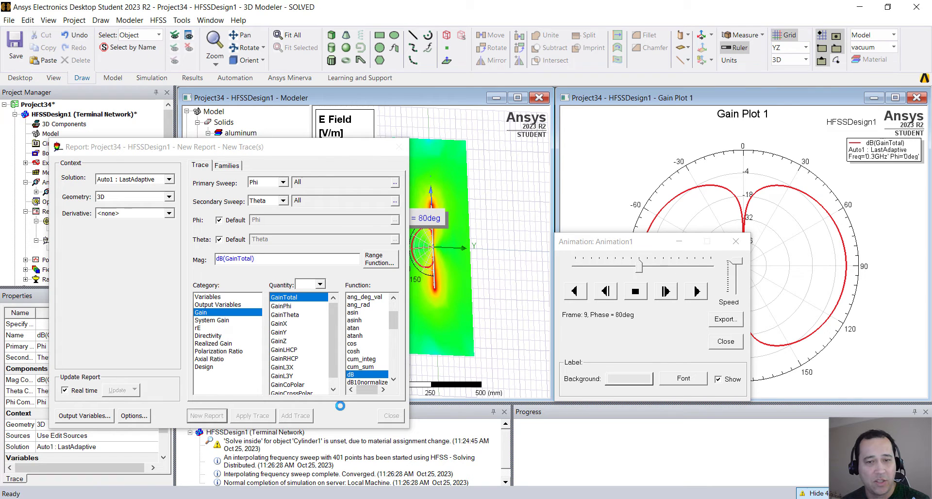
click(392, 415)
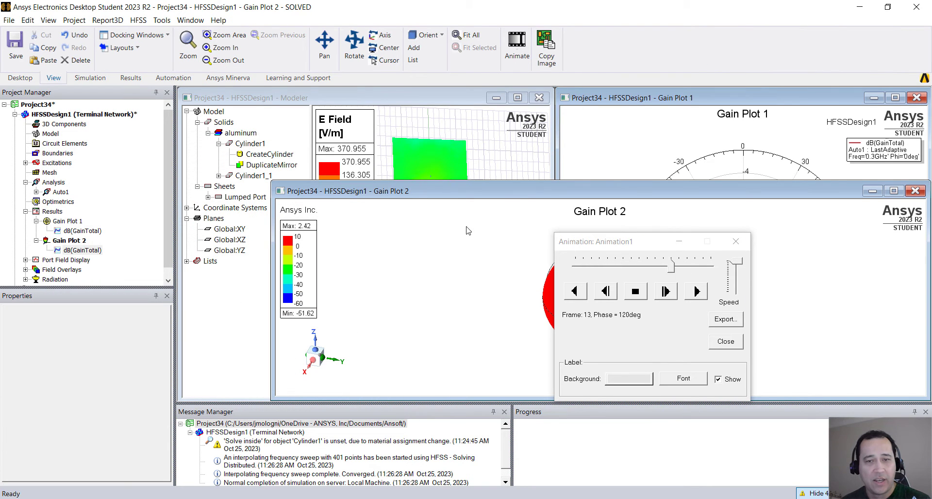
- Overlay the 3D polar Gain Plot 2 on the dipole in the 3D modeler
right_click(65, 241)
click(125, 382)
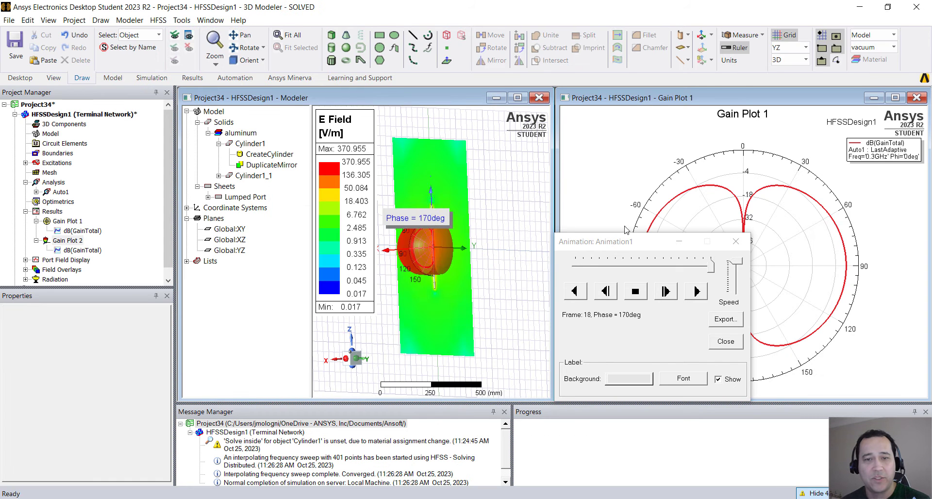
scroll(477, 301, down, 3)
mouse_move(477, 302)
alt+mouse_down()
mouse_move(457, 315)
mouse_move(466, 303)
alt+mouse_up()
- Start a rectangular terminal solution data report for Auto1 : Sweep with the derivative variable set to H
right_click(59, 212)
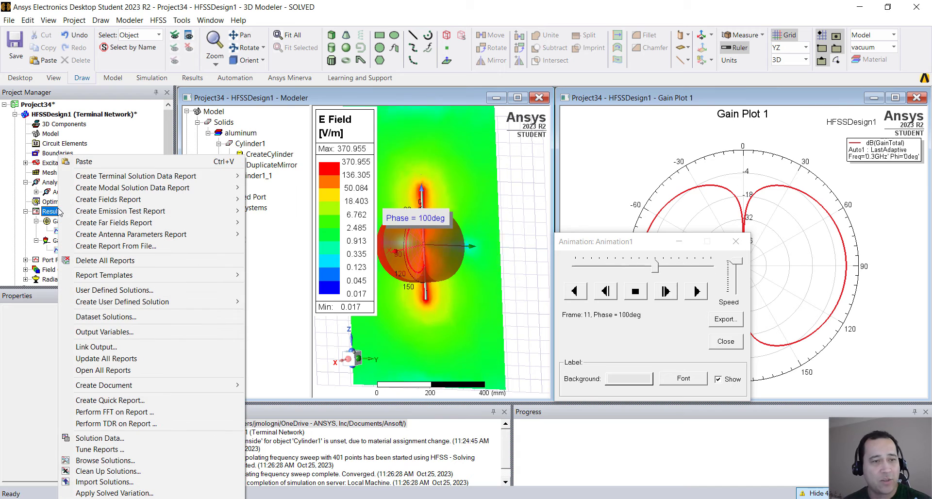
mouse_move(194, 176)
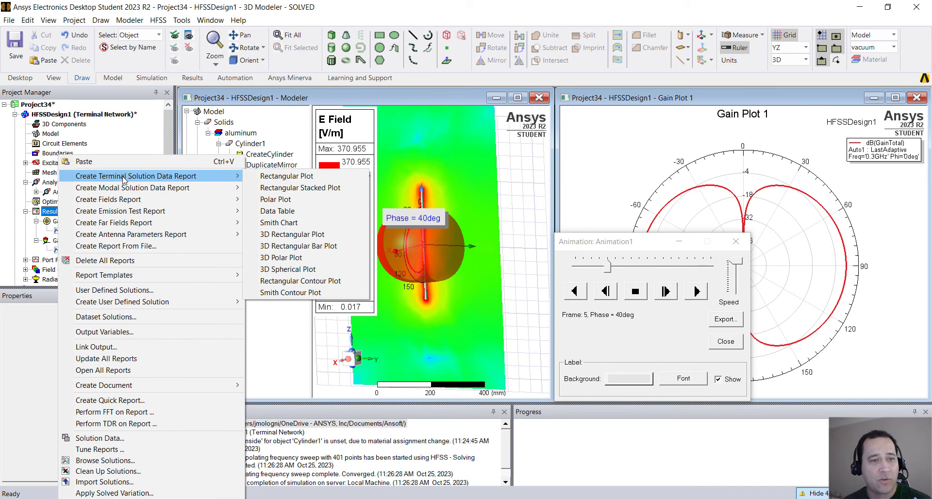
click(259, 177)
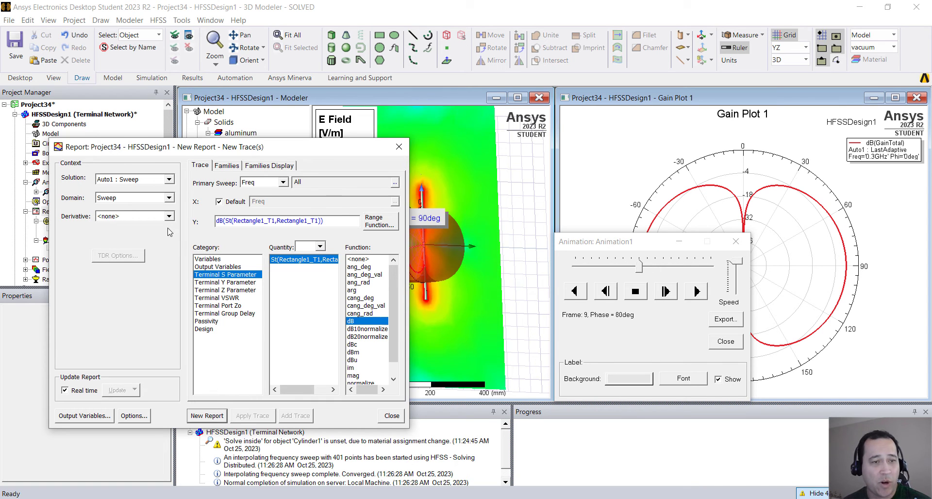
click(131, 216)
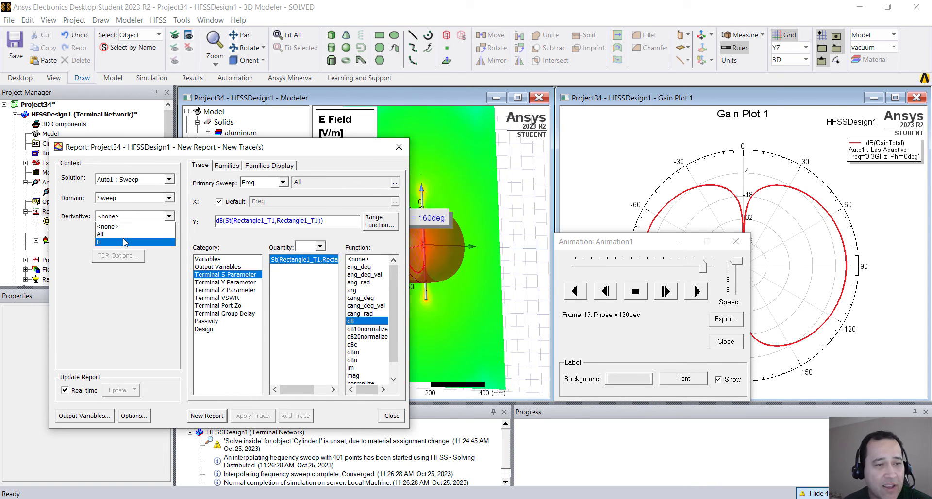
click(125, 242)
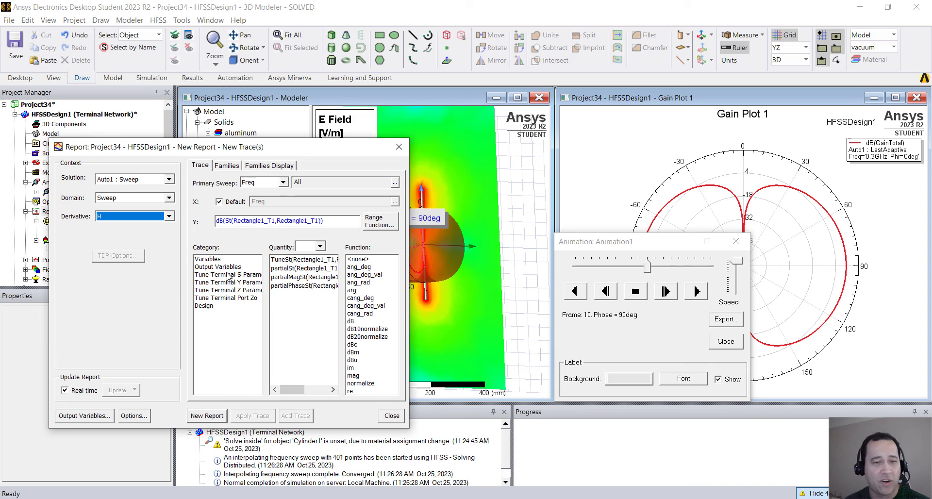
- Plot dB(TuneSt(Rectangle1_T1,Rectangle1_T1,H)) against frequency, then close the field animation and maximize the new plot
click(306, 262)
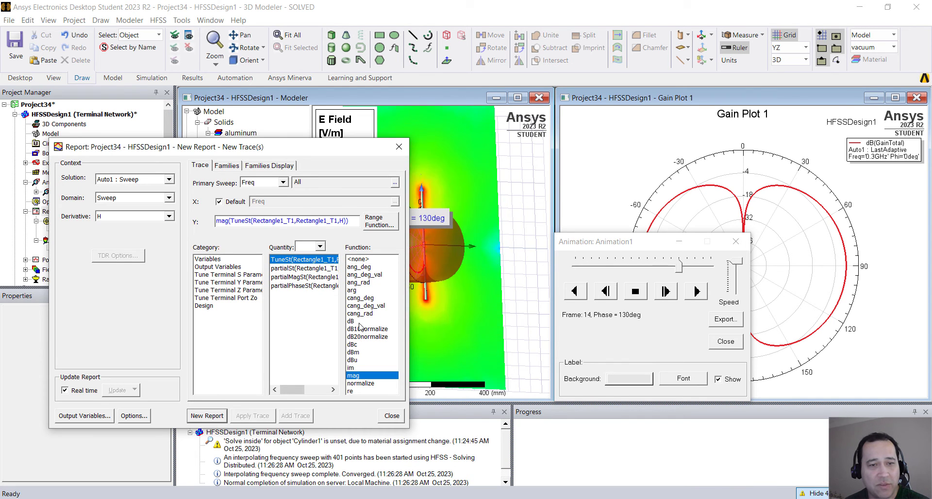
click(359, 322)
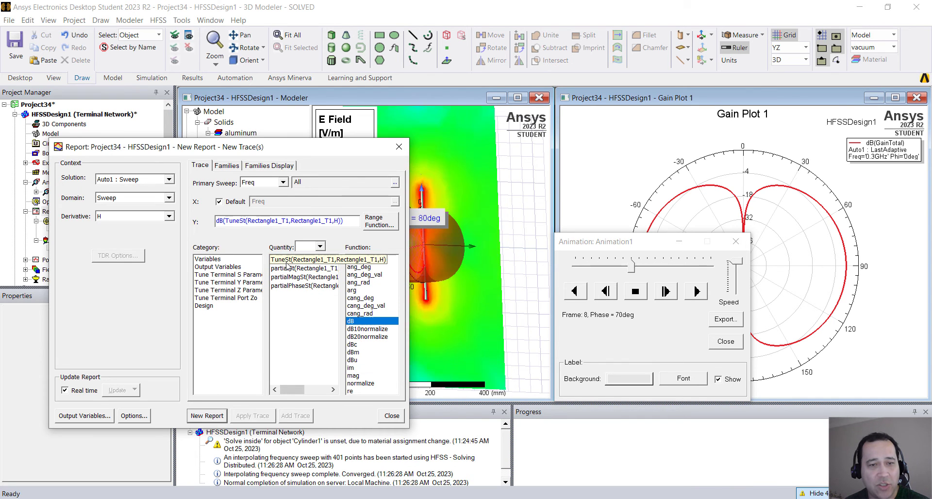
click(206, 415)
click(391, 415)
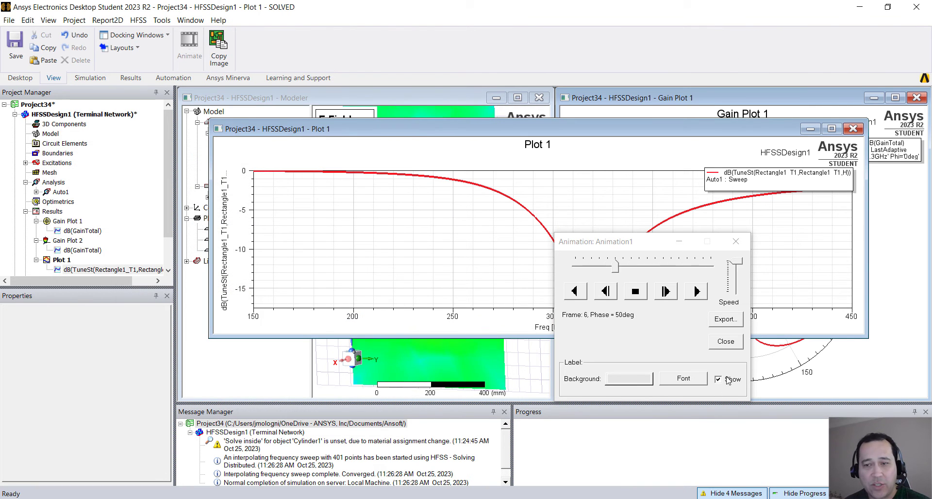
click(725, 341)
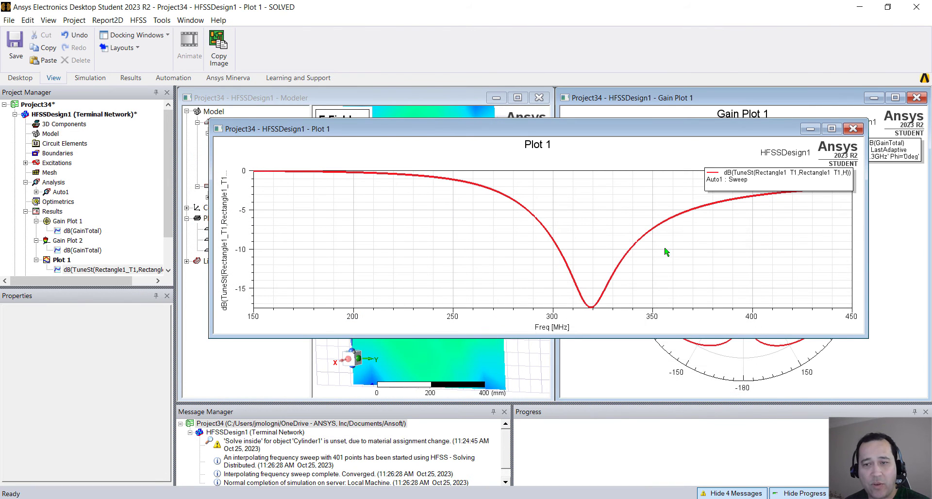
click(831, 129)
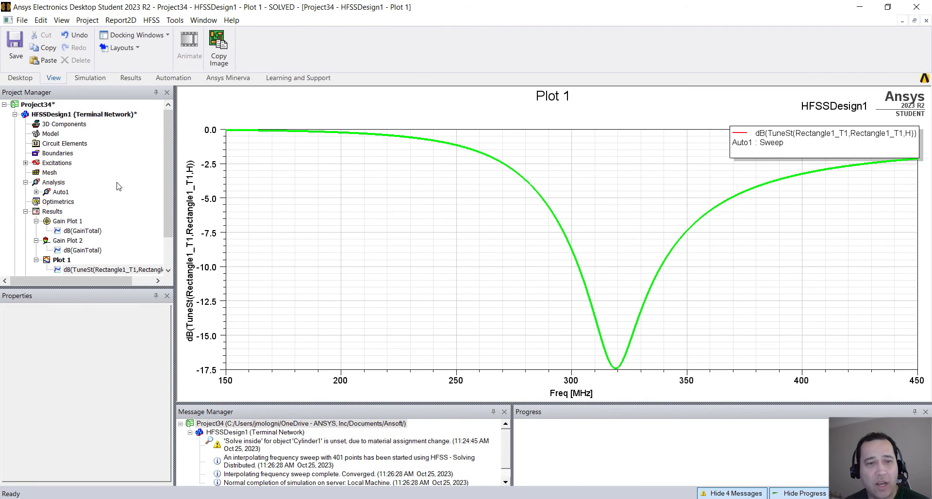
- Open report tuning and vary the H offset on Plot 1, trying -1.52 and settling on 0.48
right_click(57, 214)
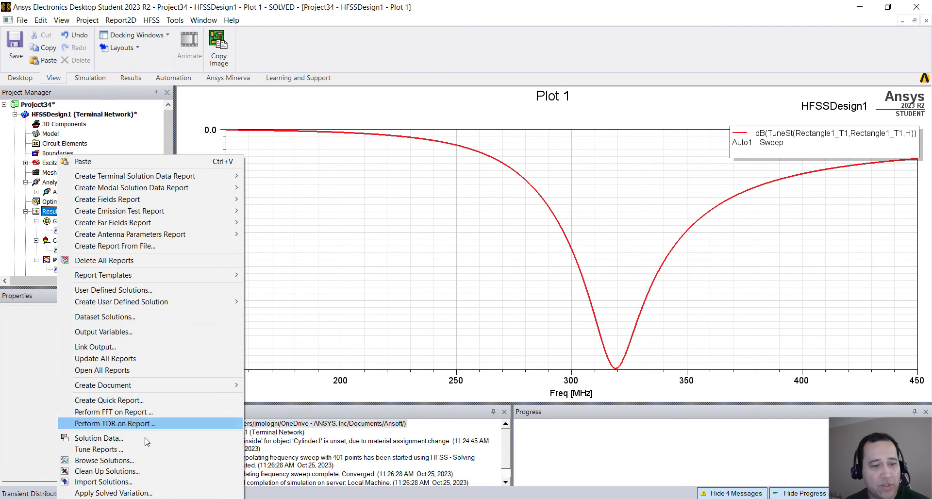
click(149, 451)
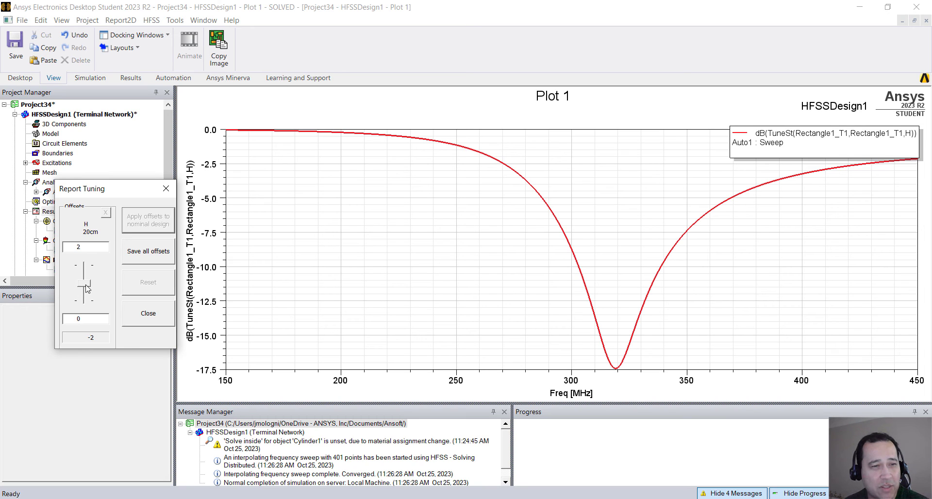
drag(85, 291, 86, 294)
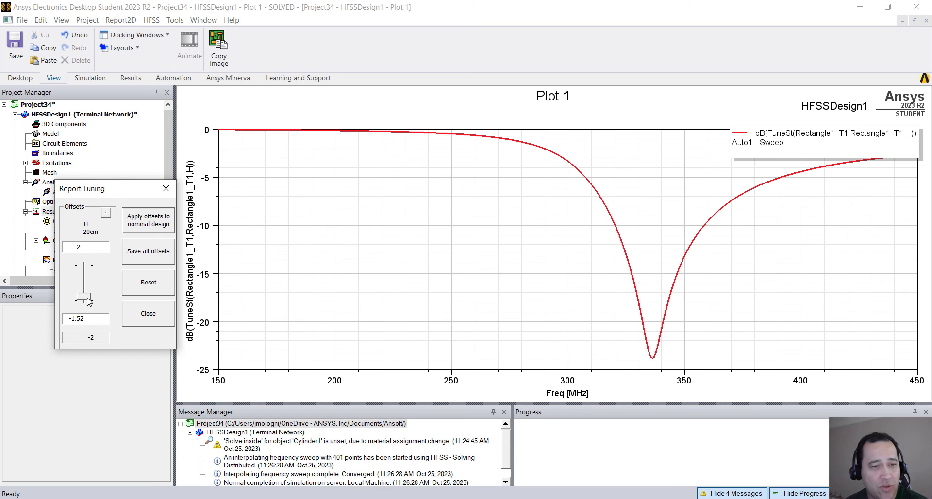
mouse_move(89, 301)
mouse_down()
mouse_move(87, 273)
mouse_move(85, 288)
mouse_up()
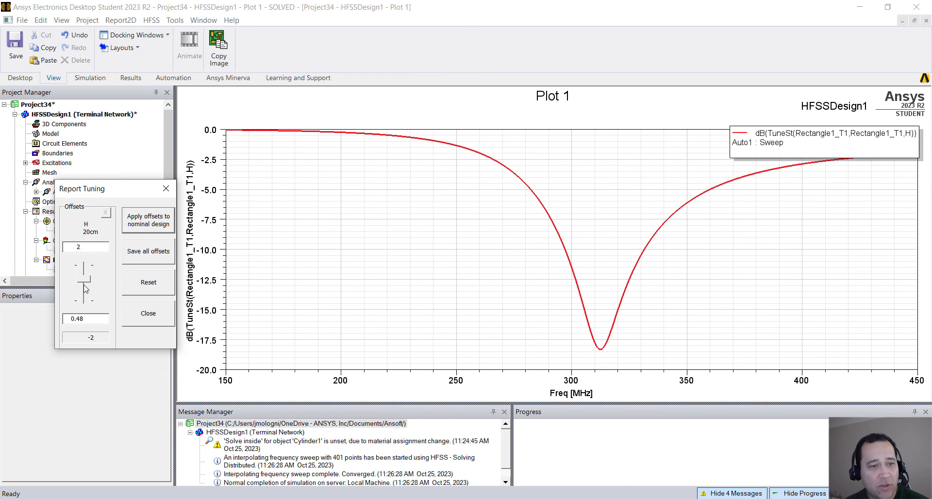